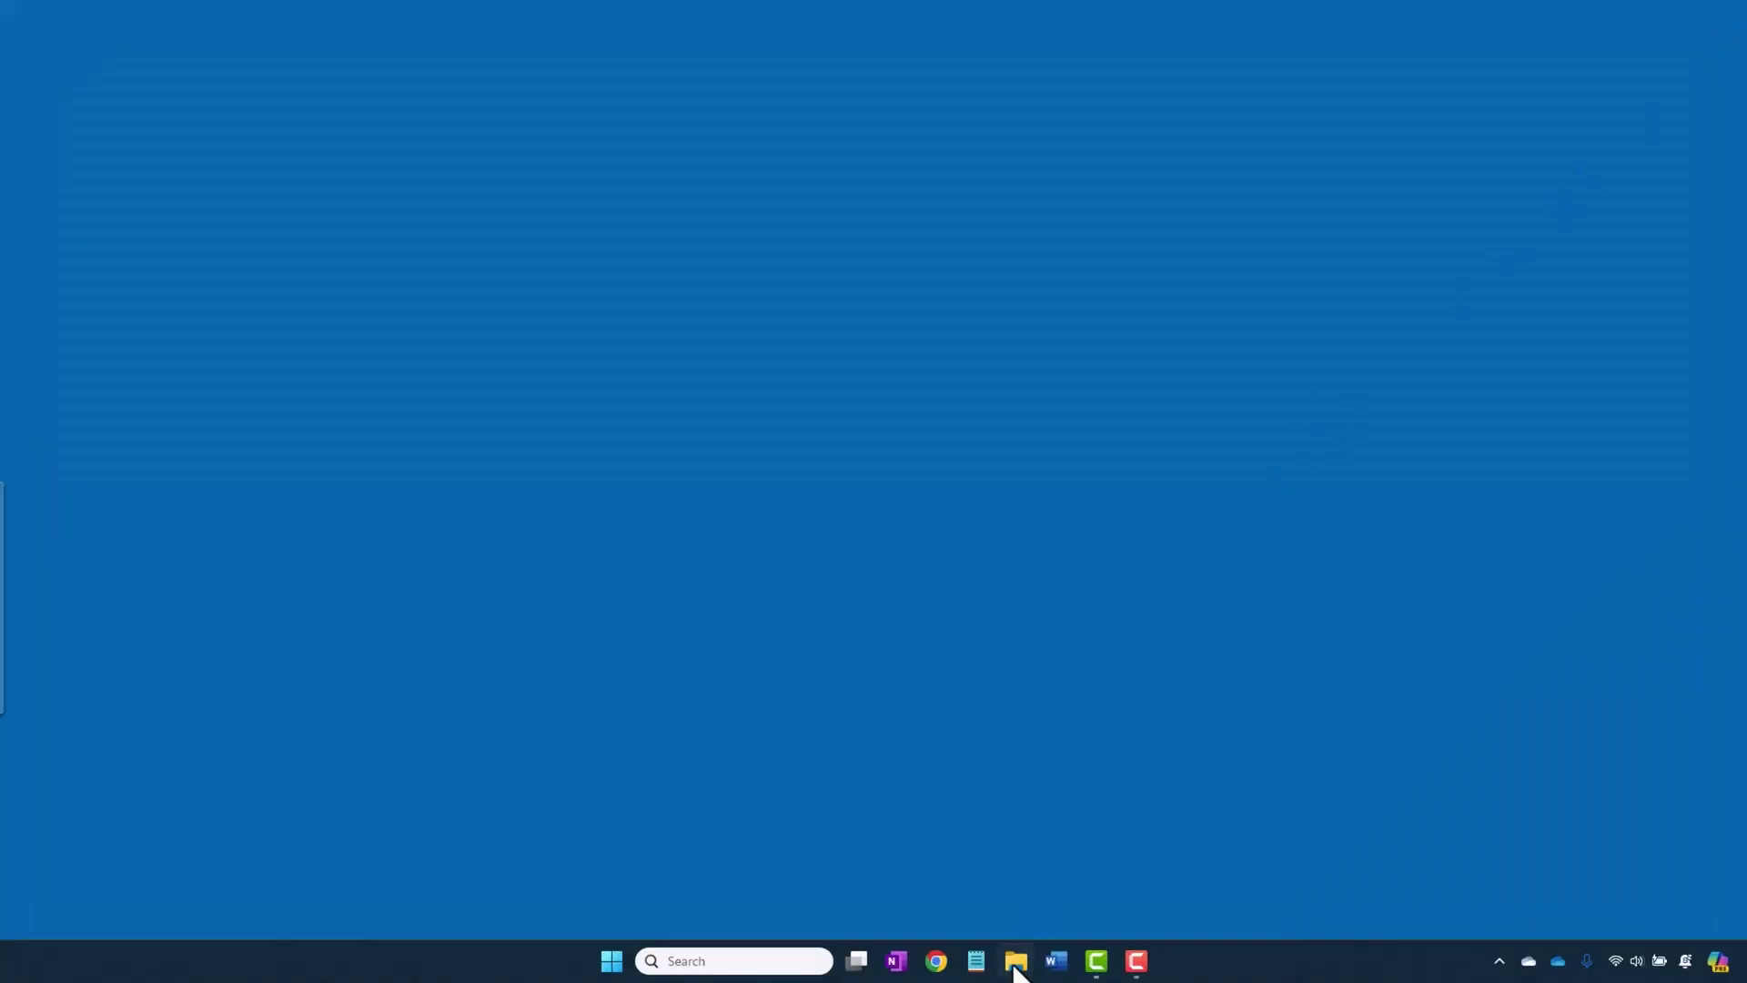
Open File Explorer and bring up the actions for the ESD-USB (K:) drive under This PC.
{"action": "left_click", "coordinate": [1017, 962]}
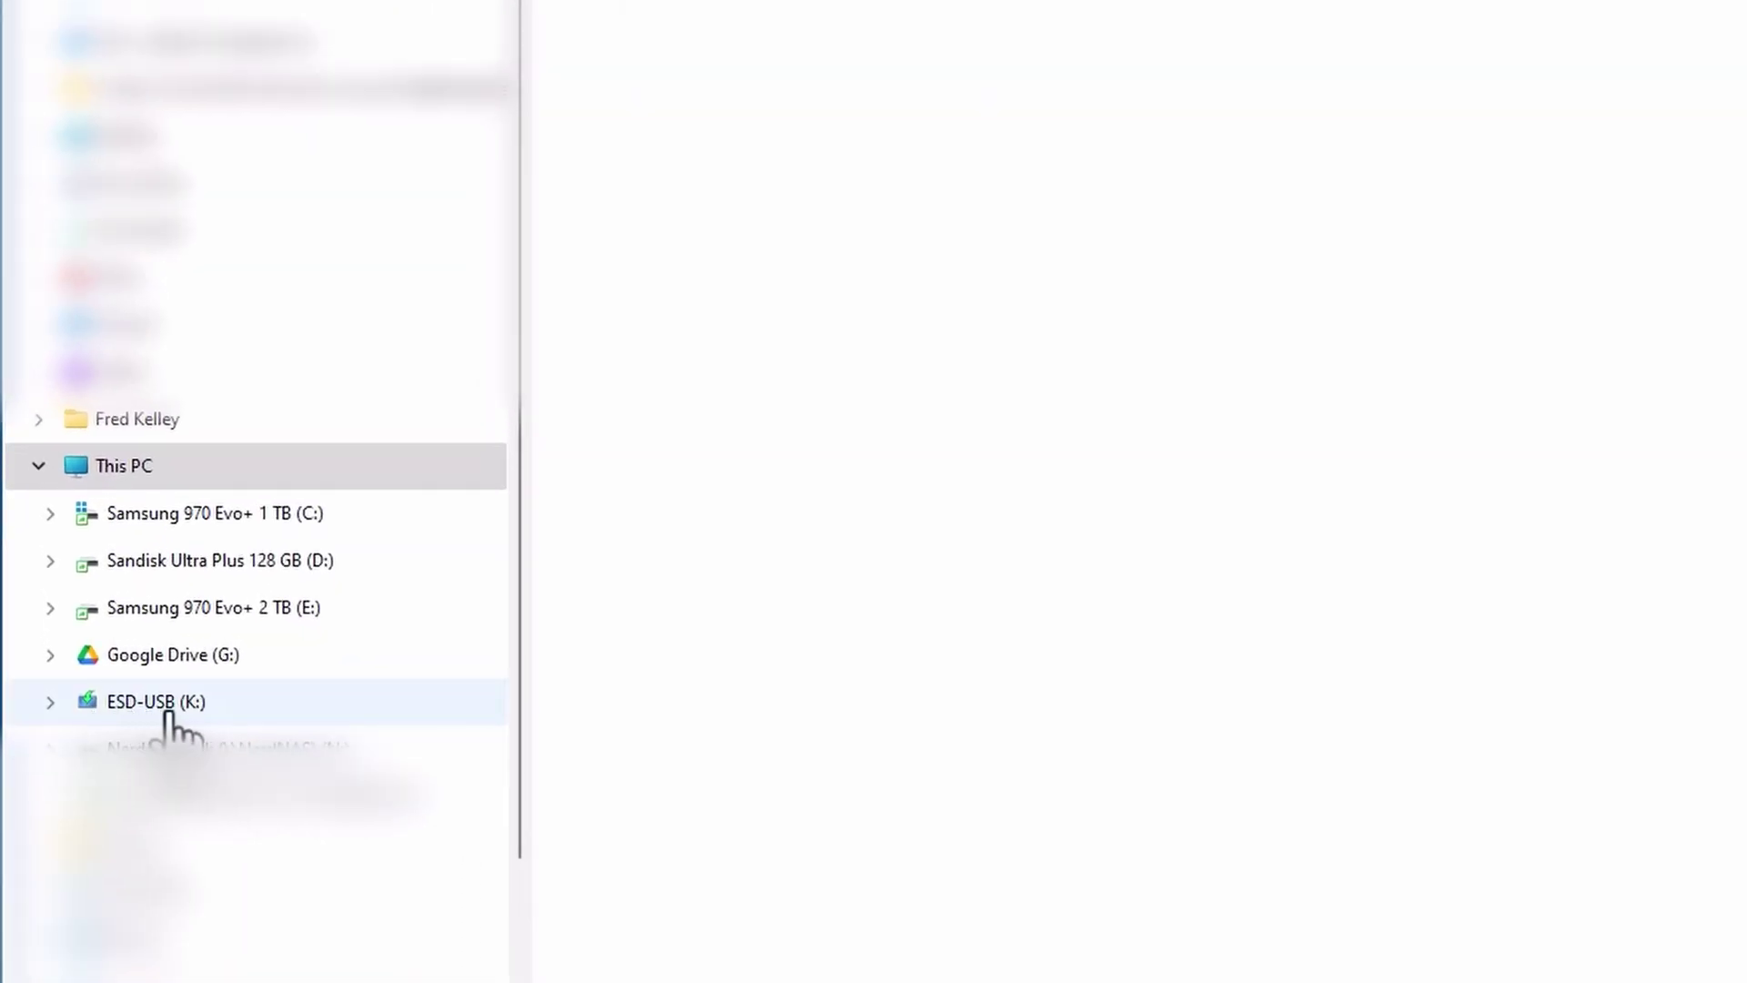
{"action": "right_click", "coordinate": [171, 714]}
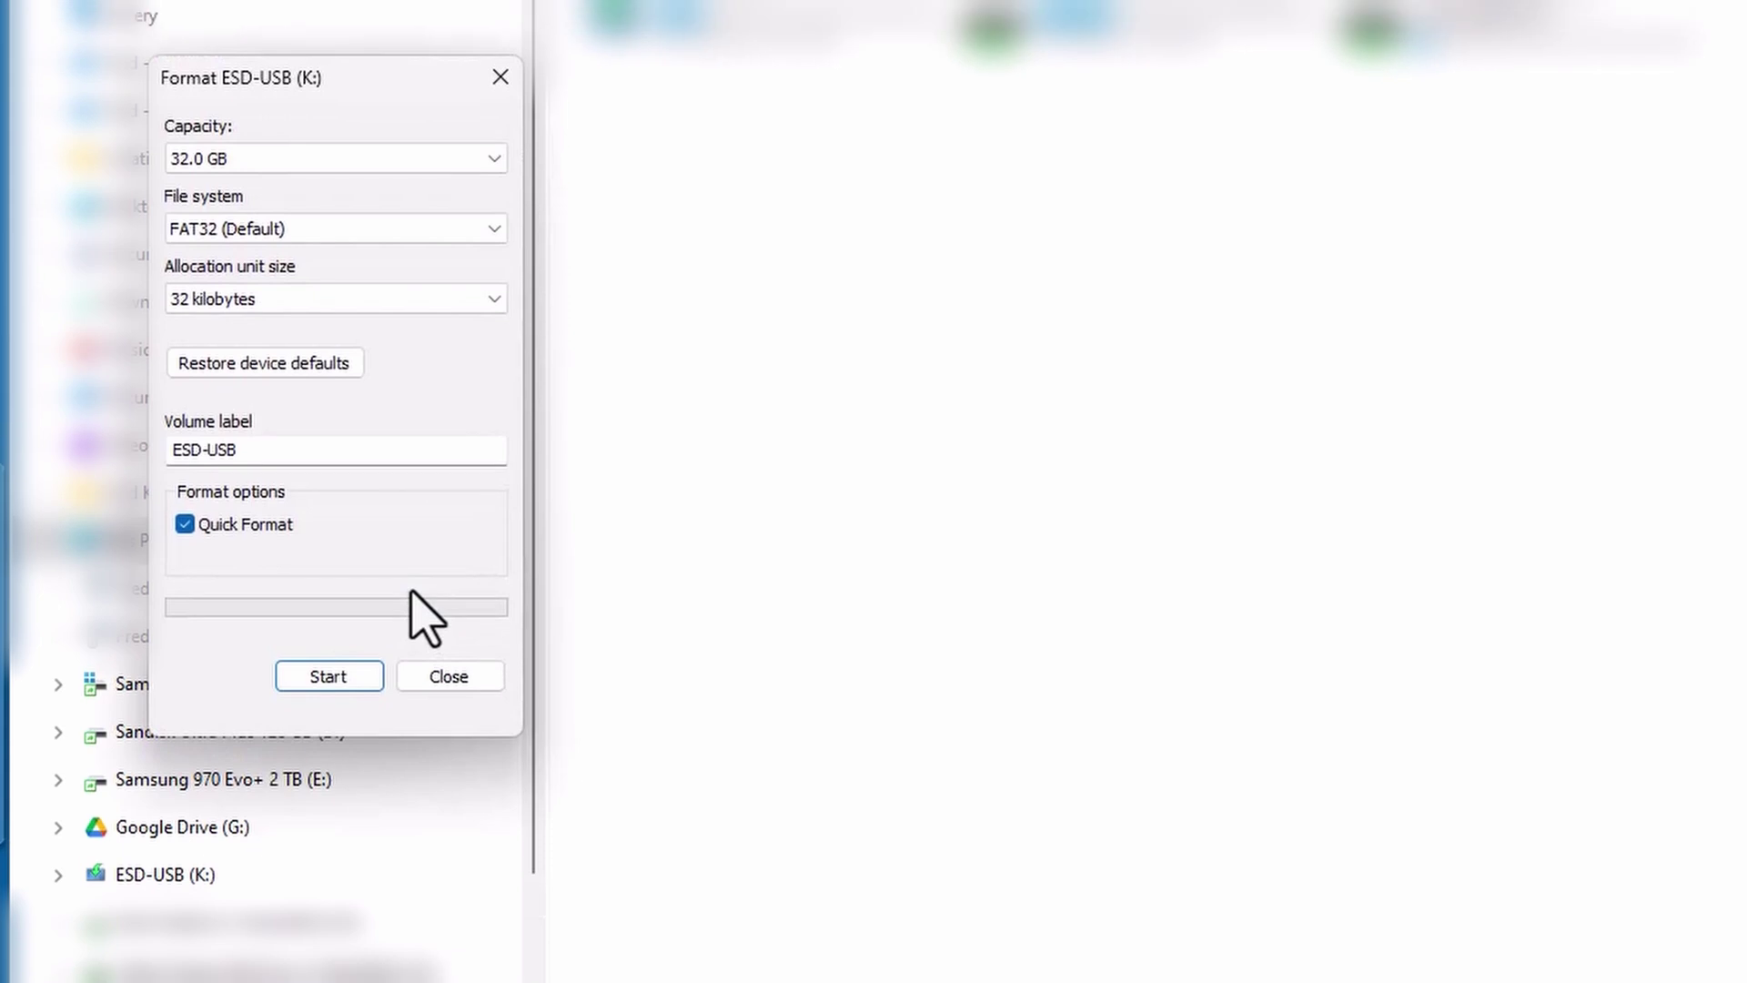
Check the Format dialog's capacity, only 32.0 GB, then close File Explorer.
{"action": "left_click", "coordinate": [305, 159]}
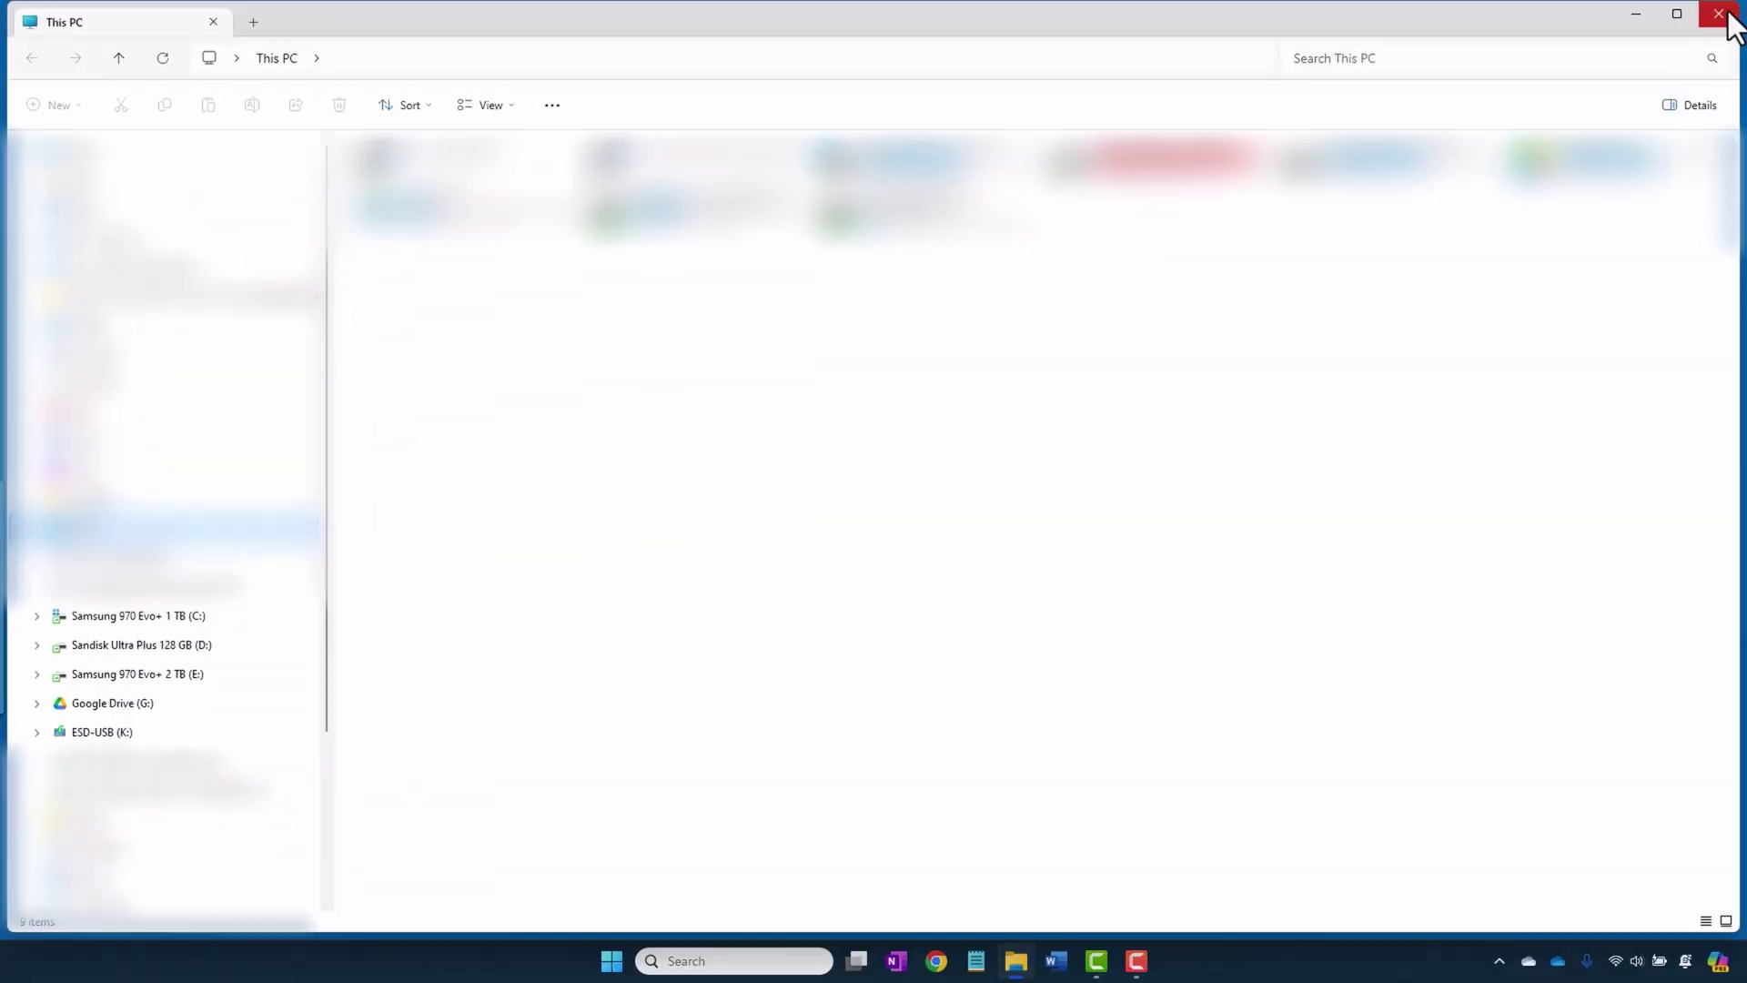
{"action": "left_click", "coordinate": [1720, 14]}
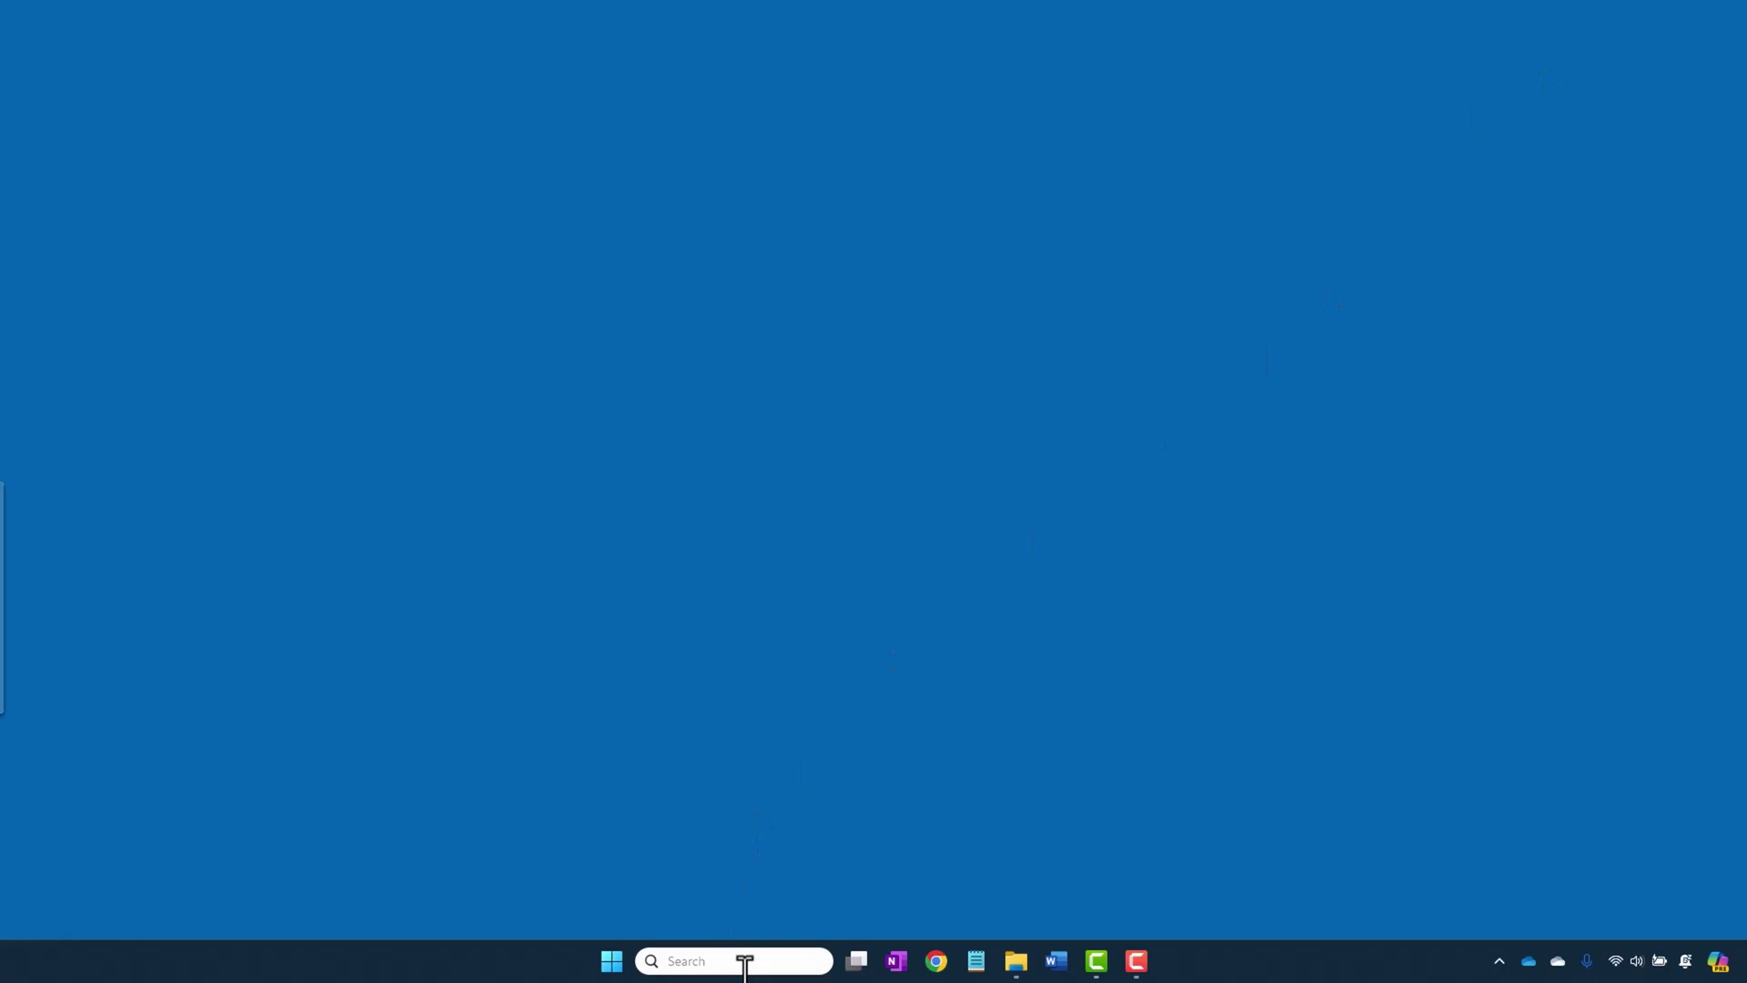
Search 'disk man' and launch Disk Management via 'Create and format hard disk partitions'.
{"action": "left_click", "coordinate": [741, 959]}
{"action": "type", "text": "d"}
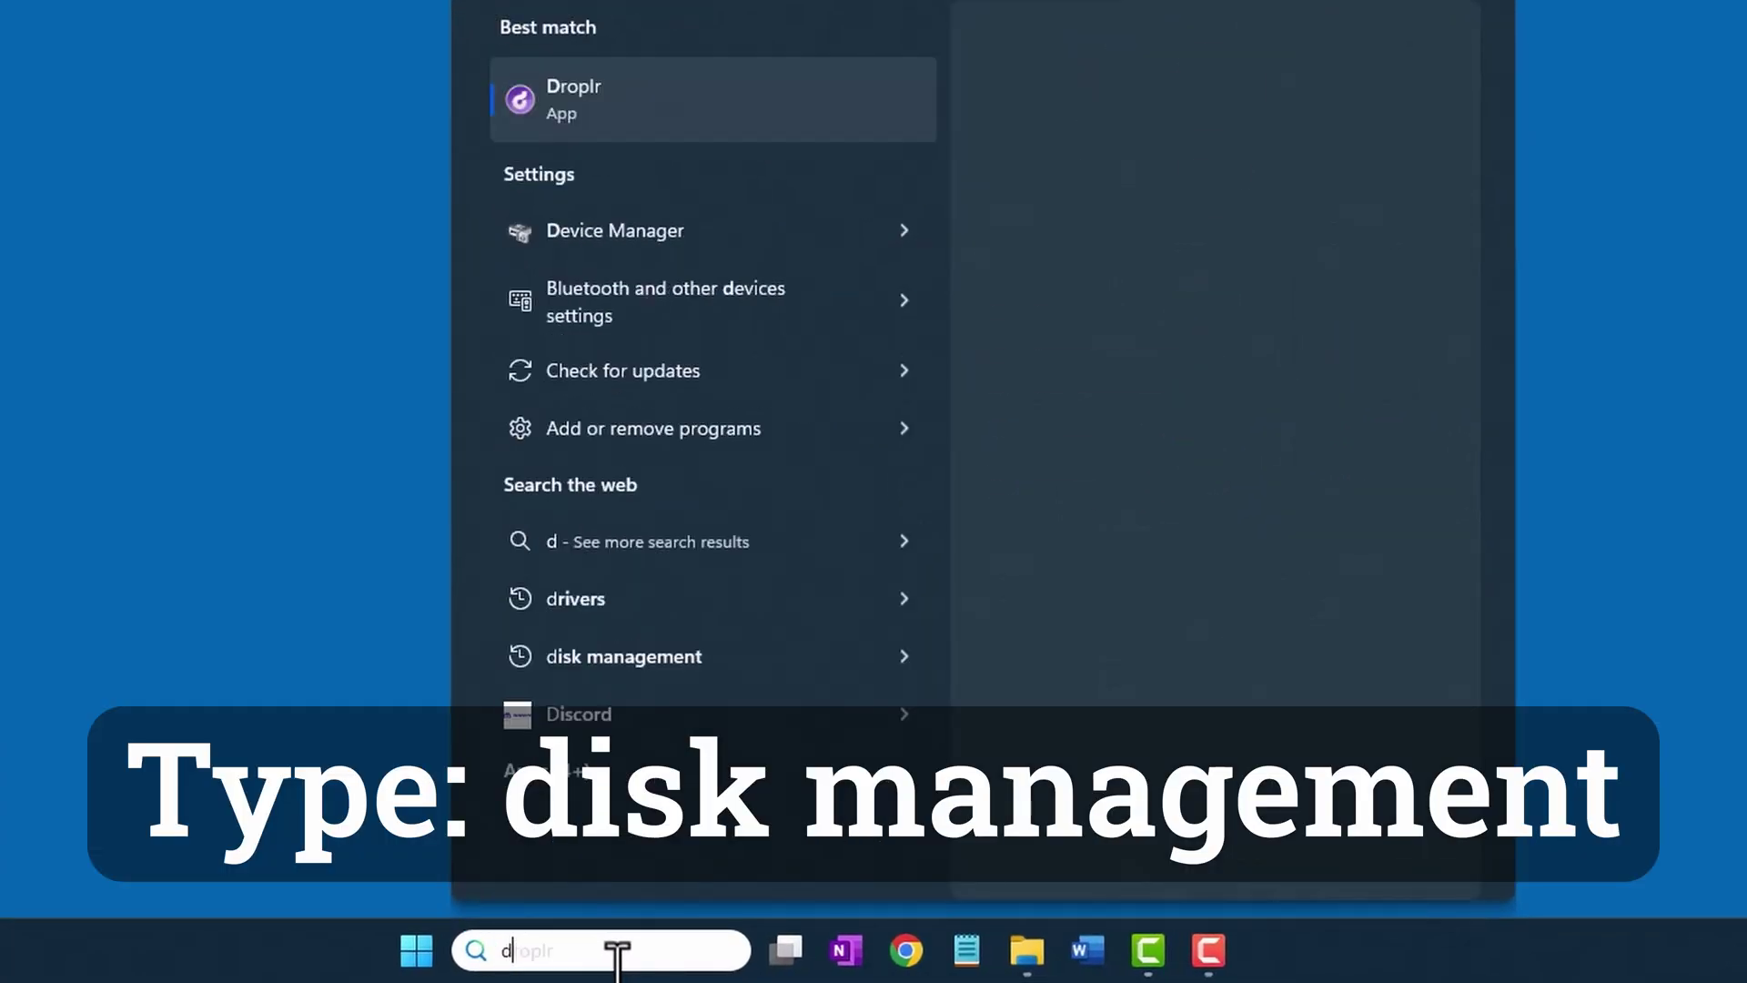
{"action": "type", "text": "isk man"}
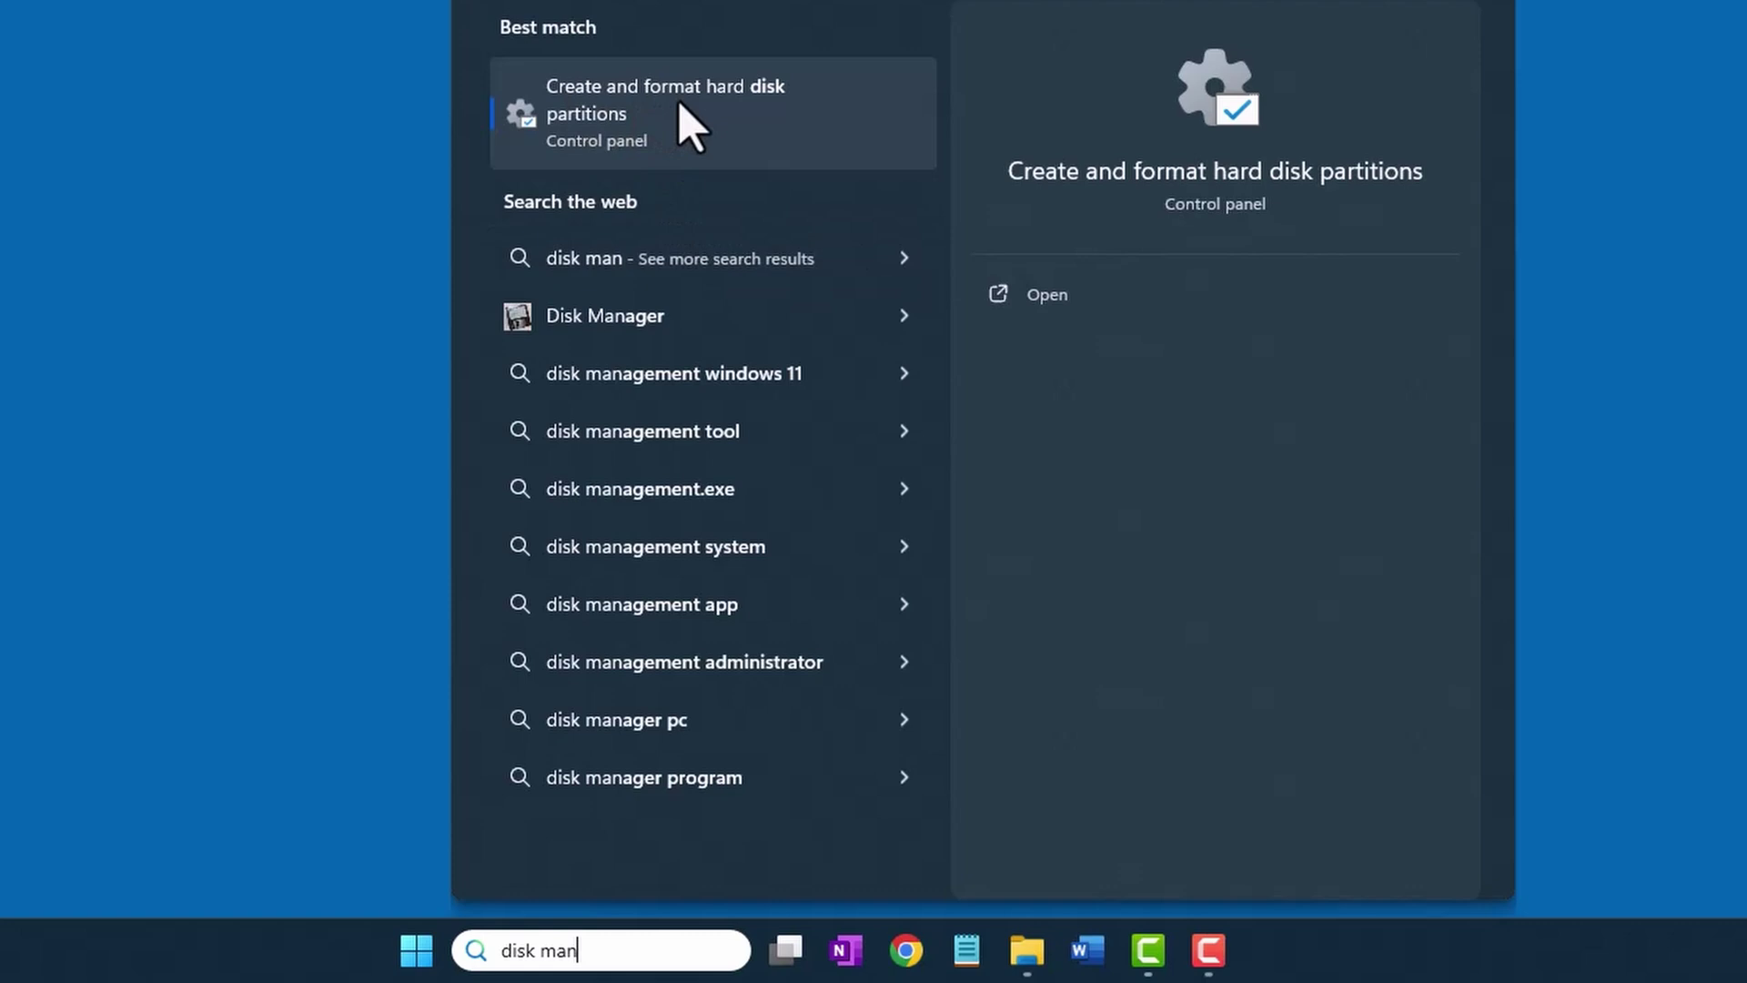
{"action": "left_click", "coordinate": [684, 123]}
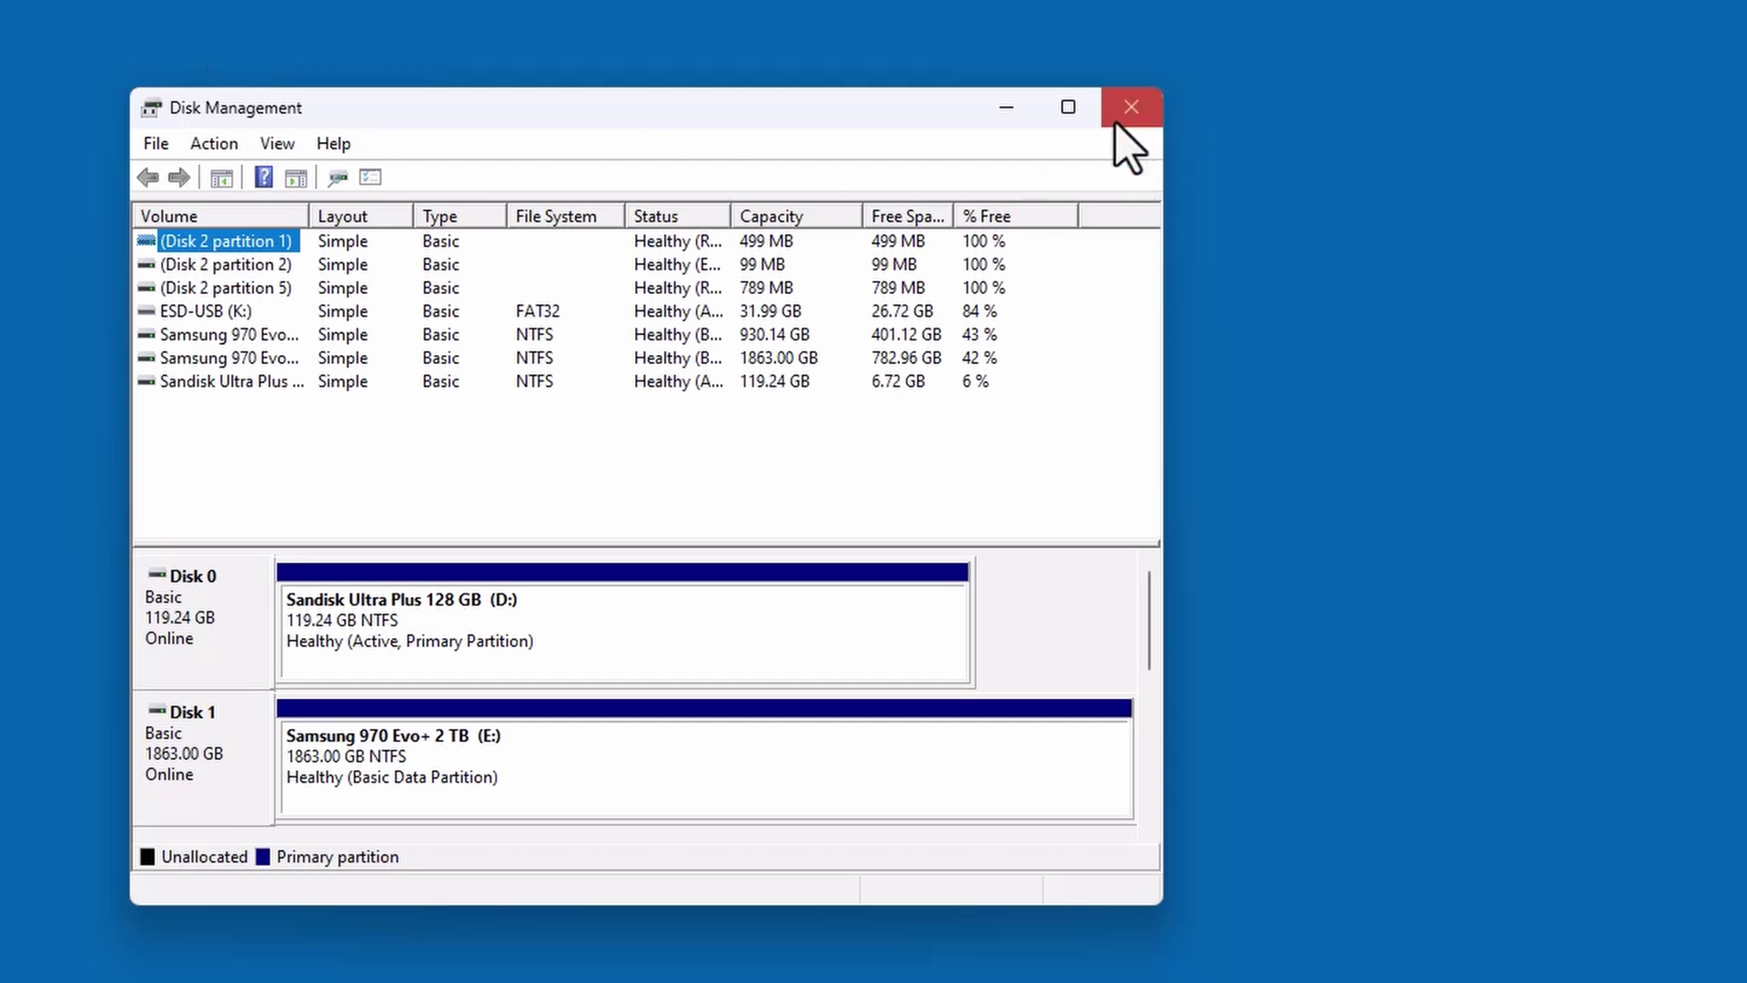
Maximize Disk Management to reveal Disk 3's 198.62 GB of unallocated space.
{"action": "left_click", "coordinate": [1081, 113]}
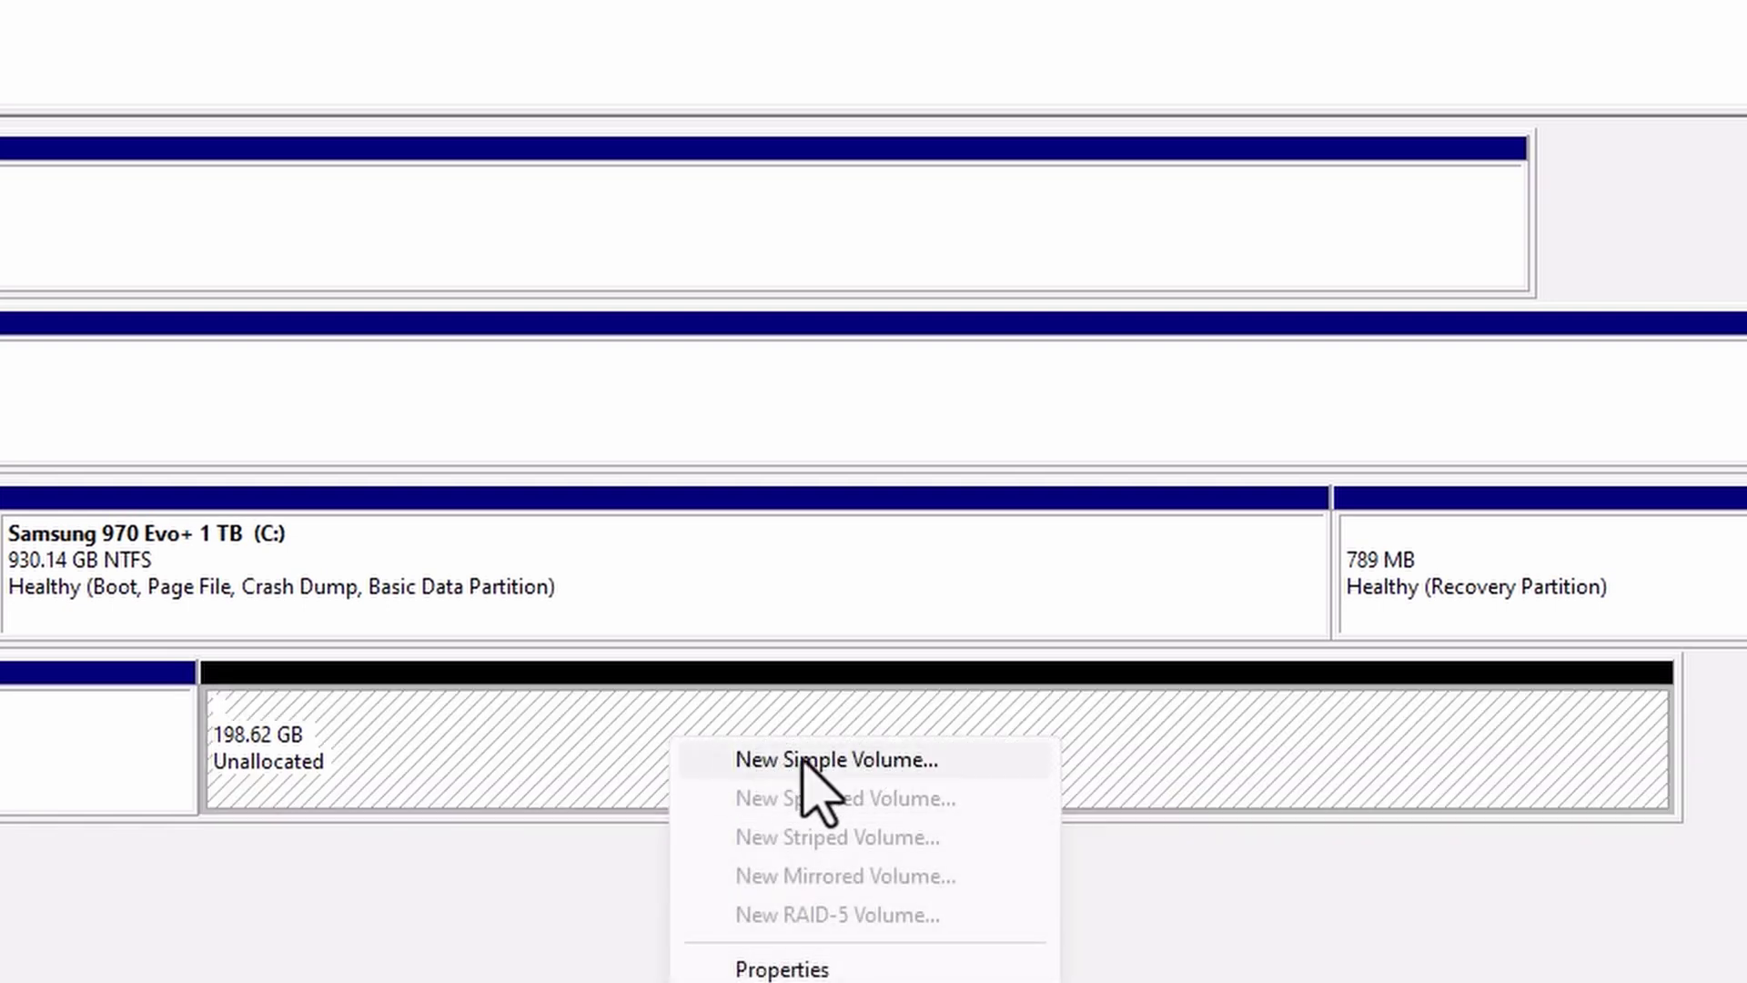
Set up a new simple volume on the 198.62 GB unallocated space with drive letter U.
{"action": "left_click", "coordinate": [910, 759]}
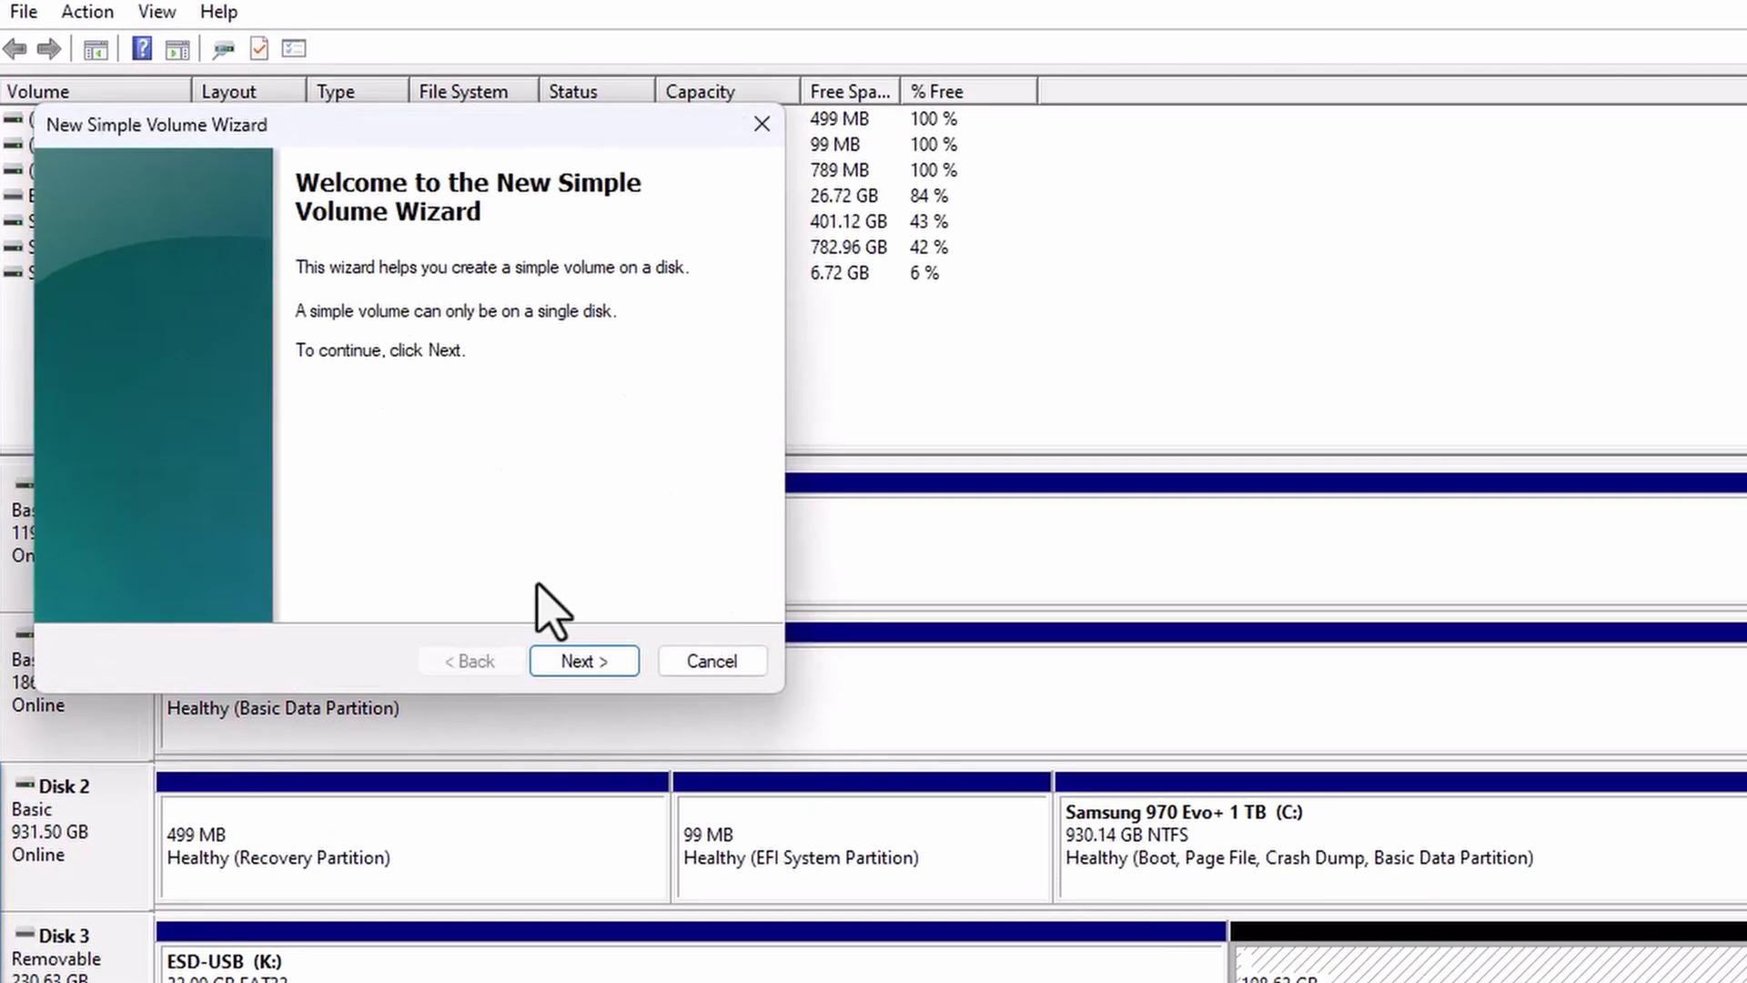
{"action": "left_click", "coordinate": [601, 669]}
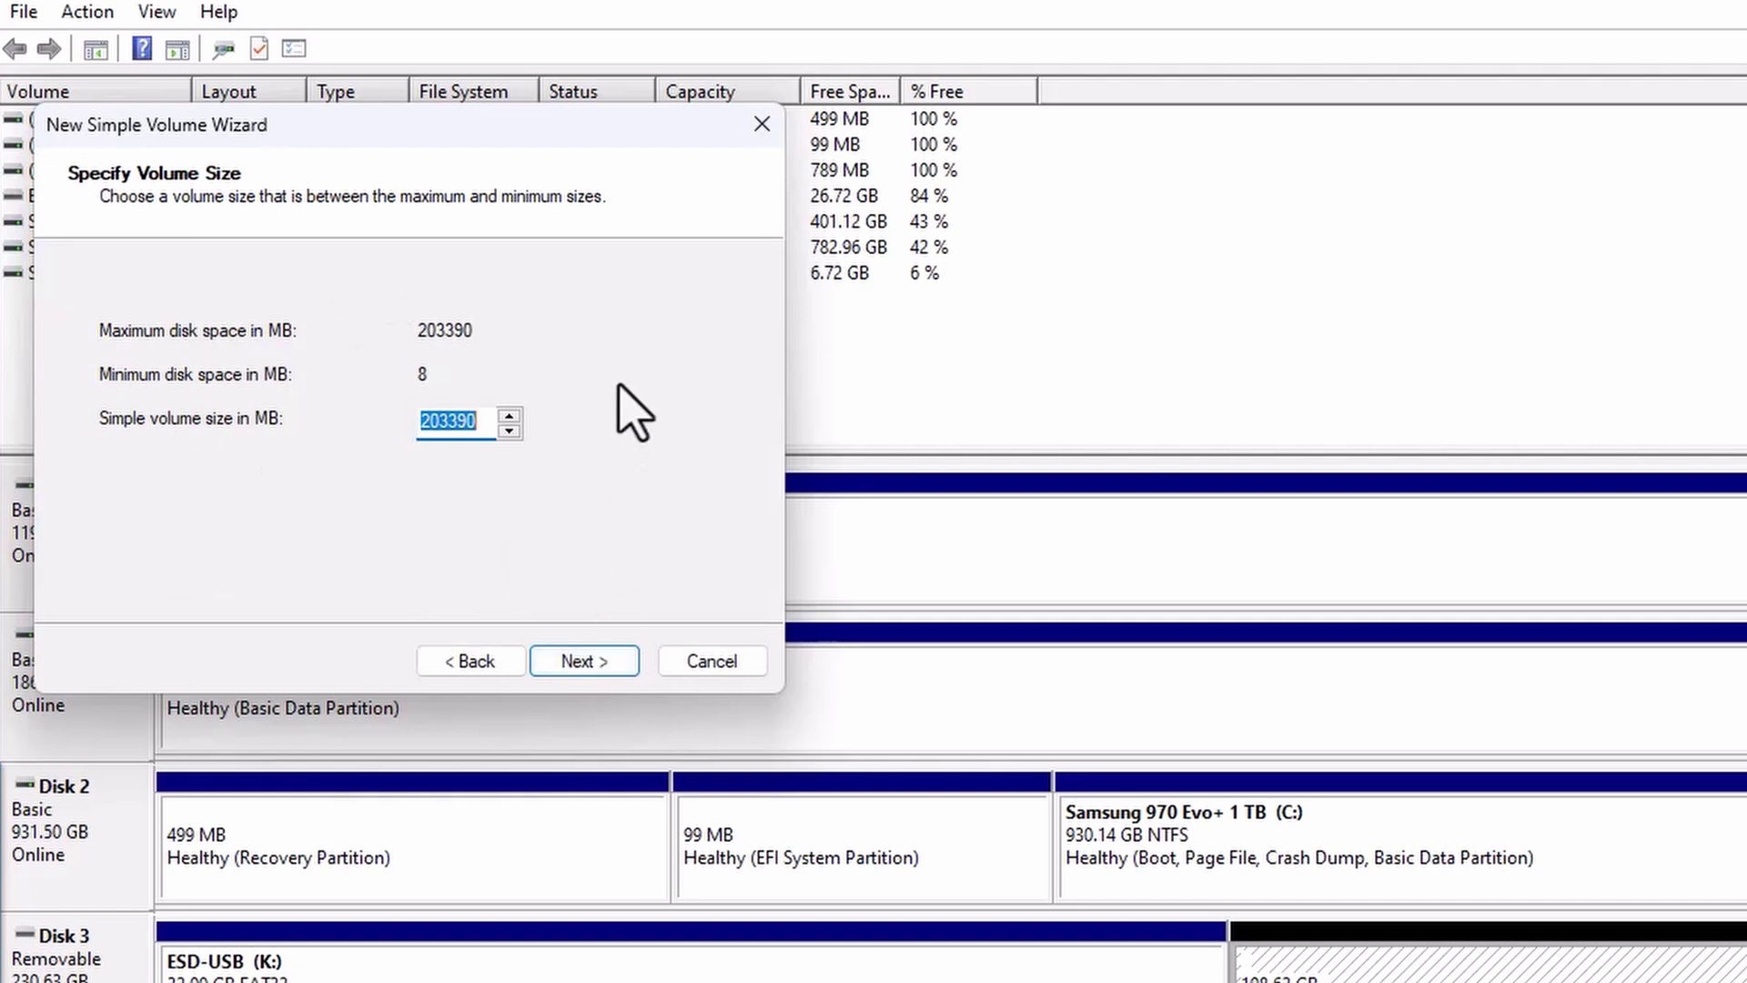
{"action": "left_click", "coordinate": [582, 660]}
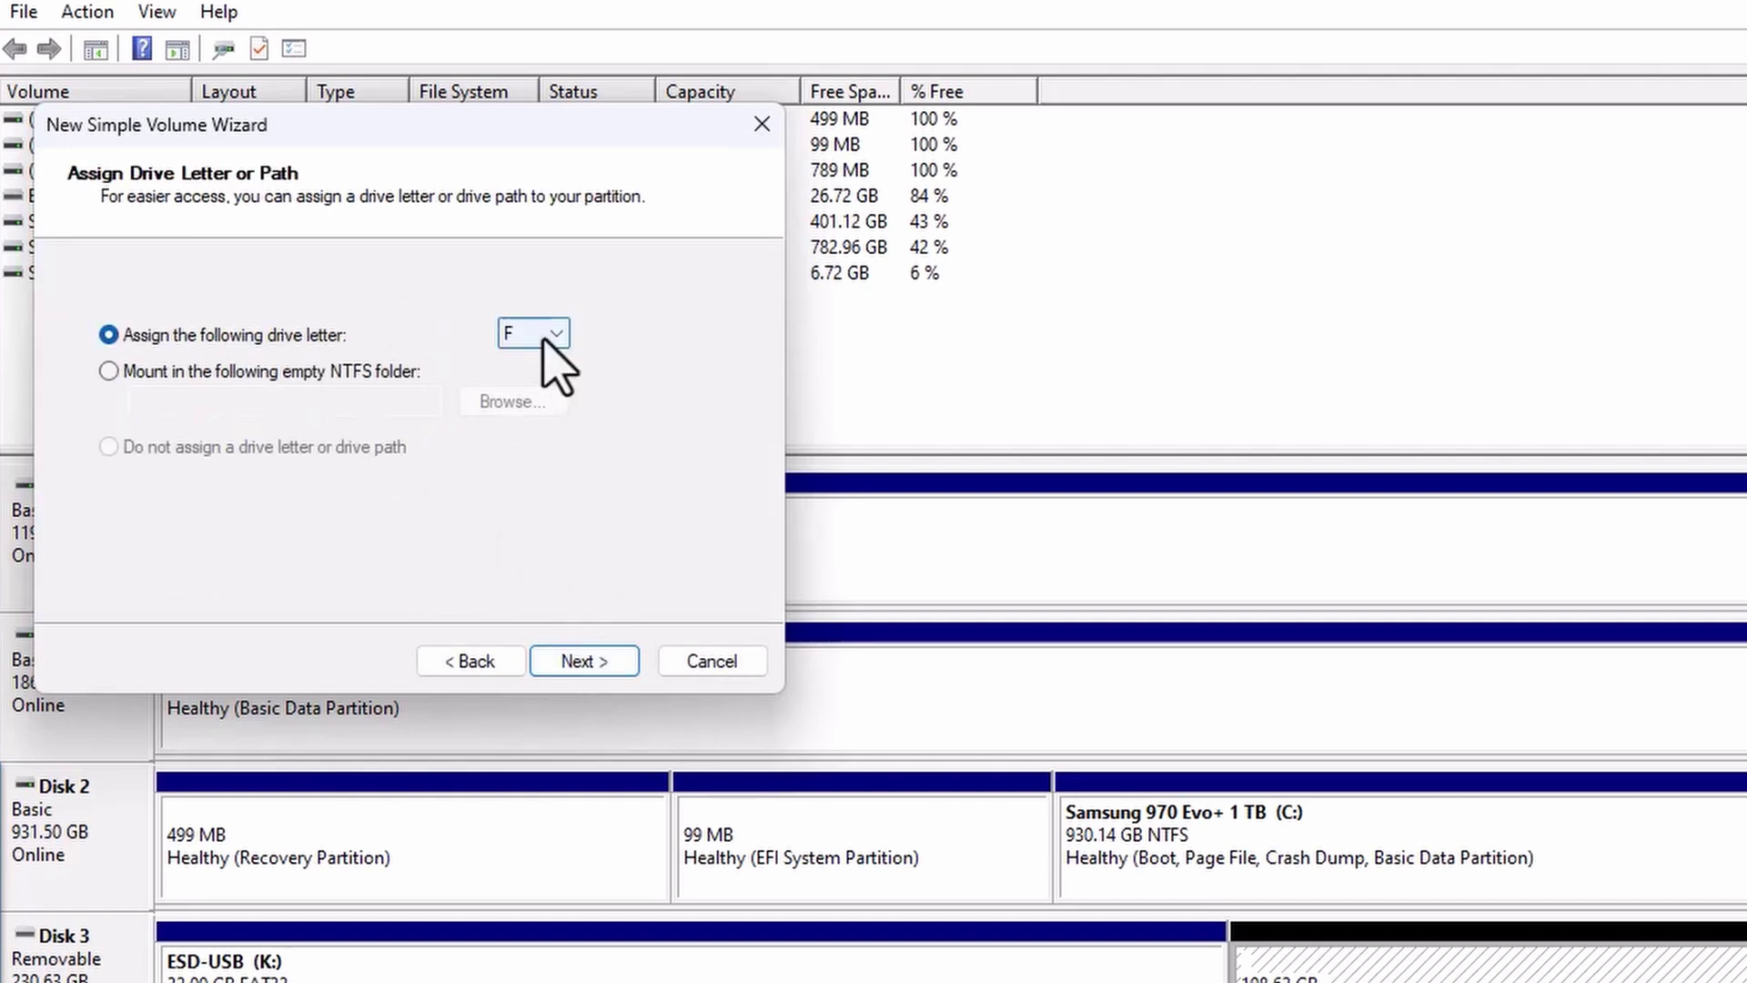
{"action": "left_click", "coordinate": [549, 335]}
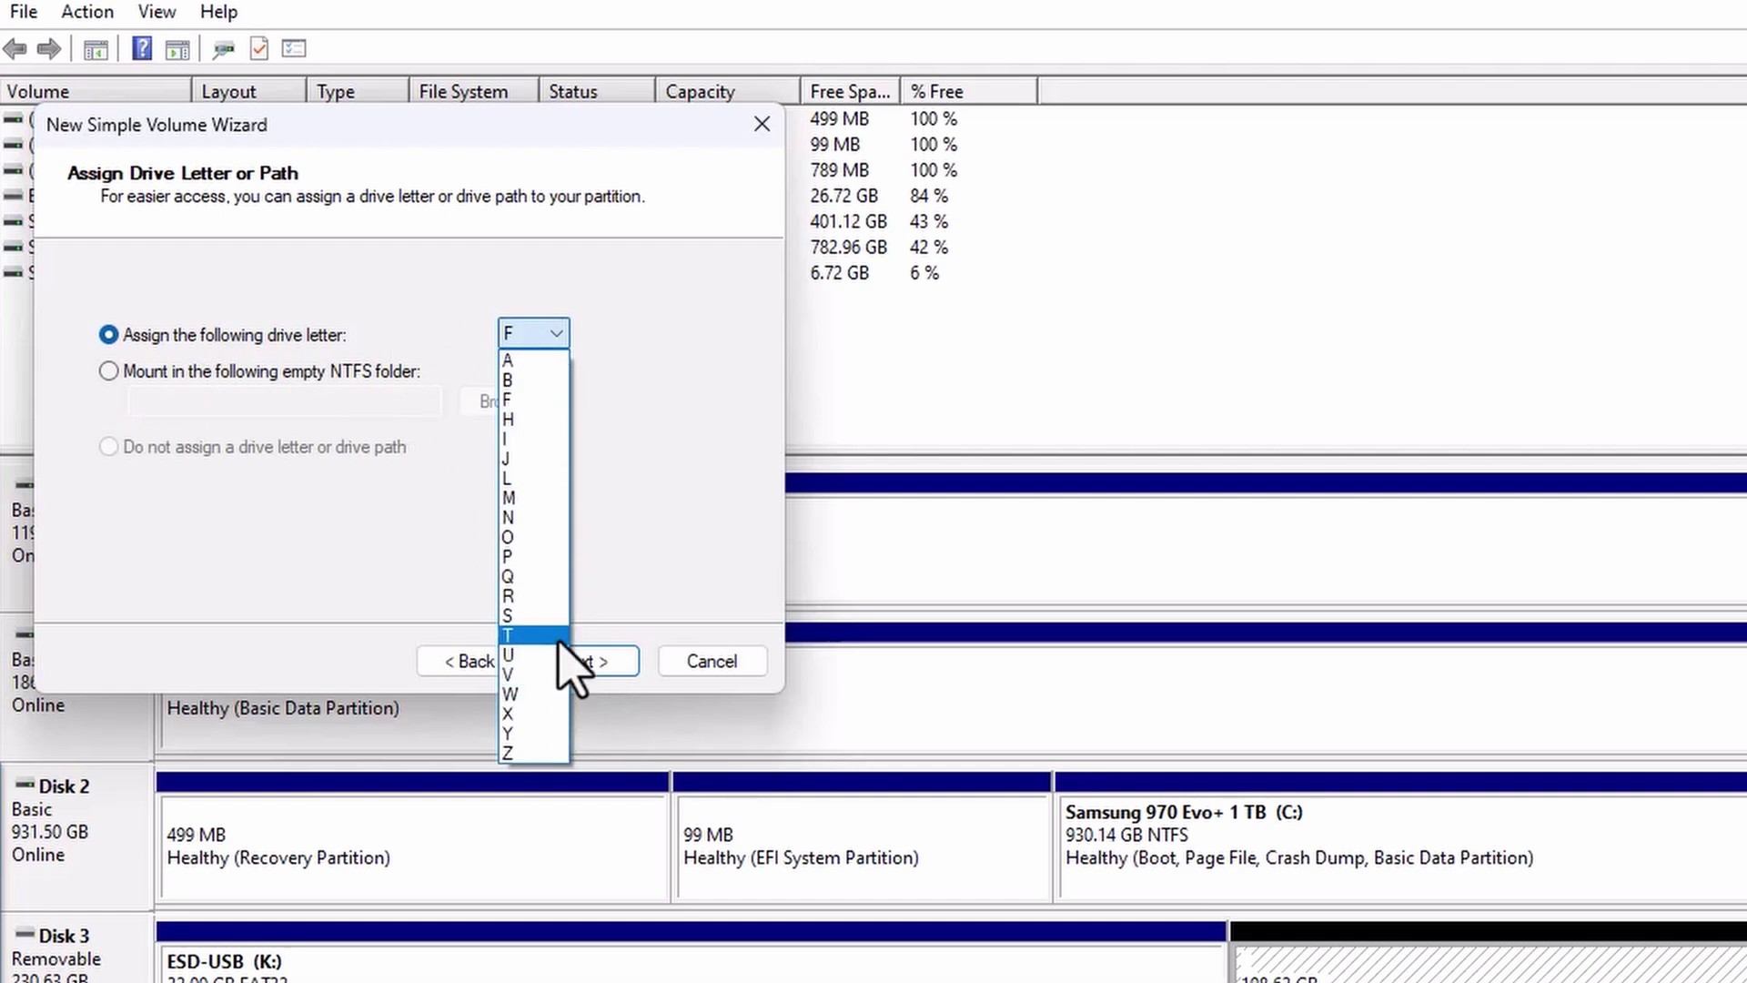
{"action": "left_click", "coordinate": [559, 655]}
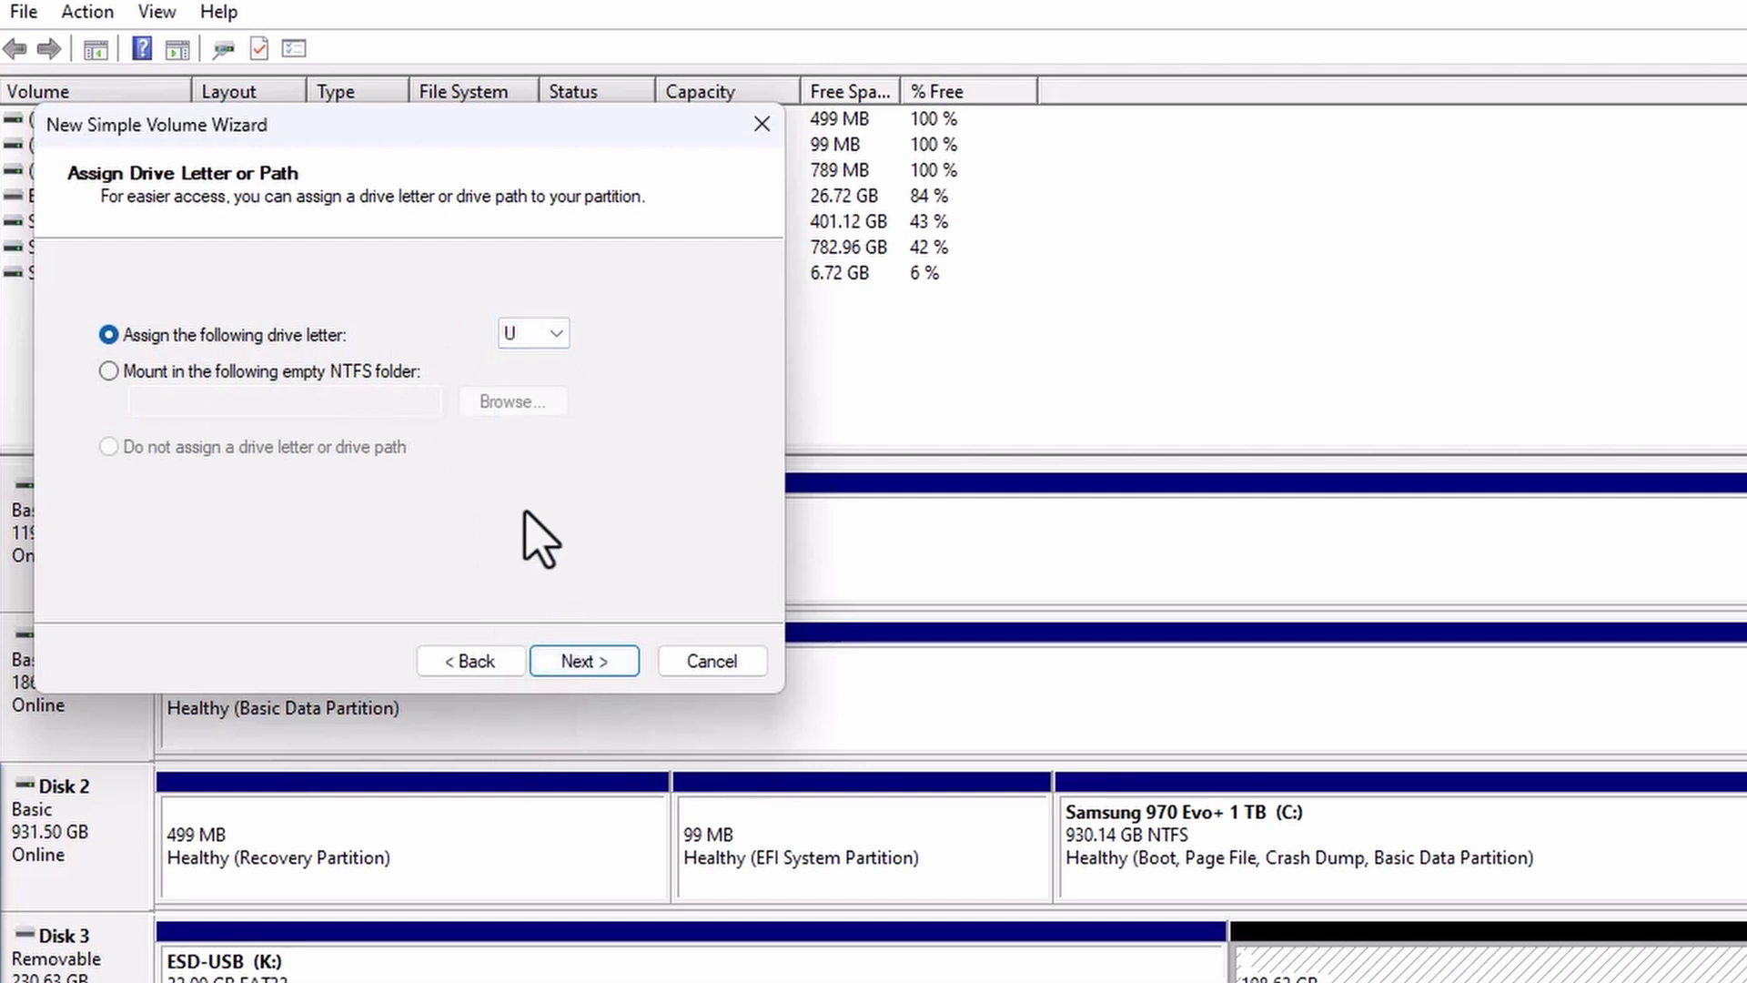
{"action": "left_click", "coordinate": [604, 664]}
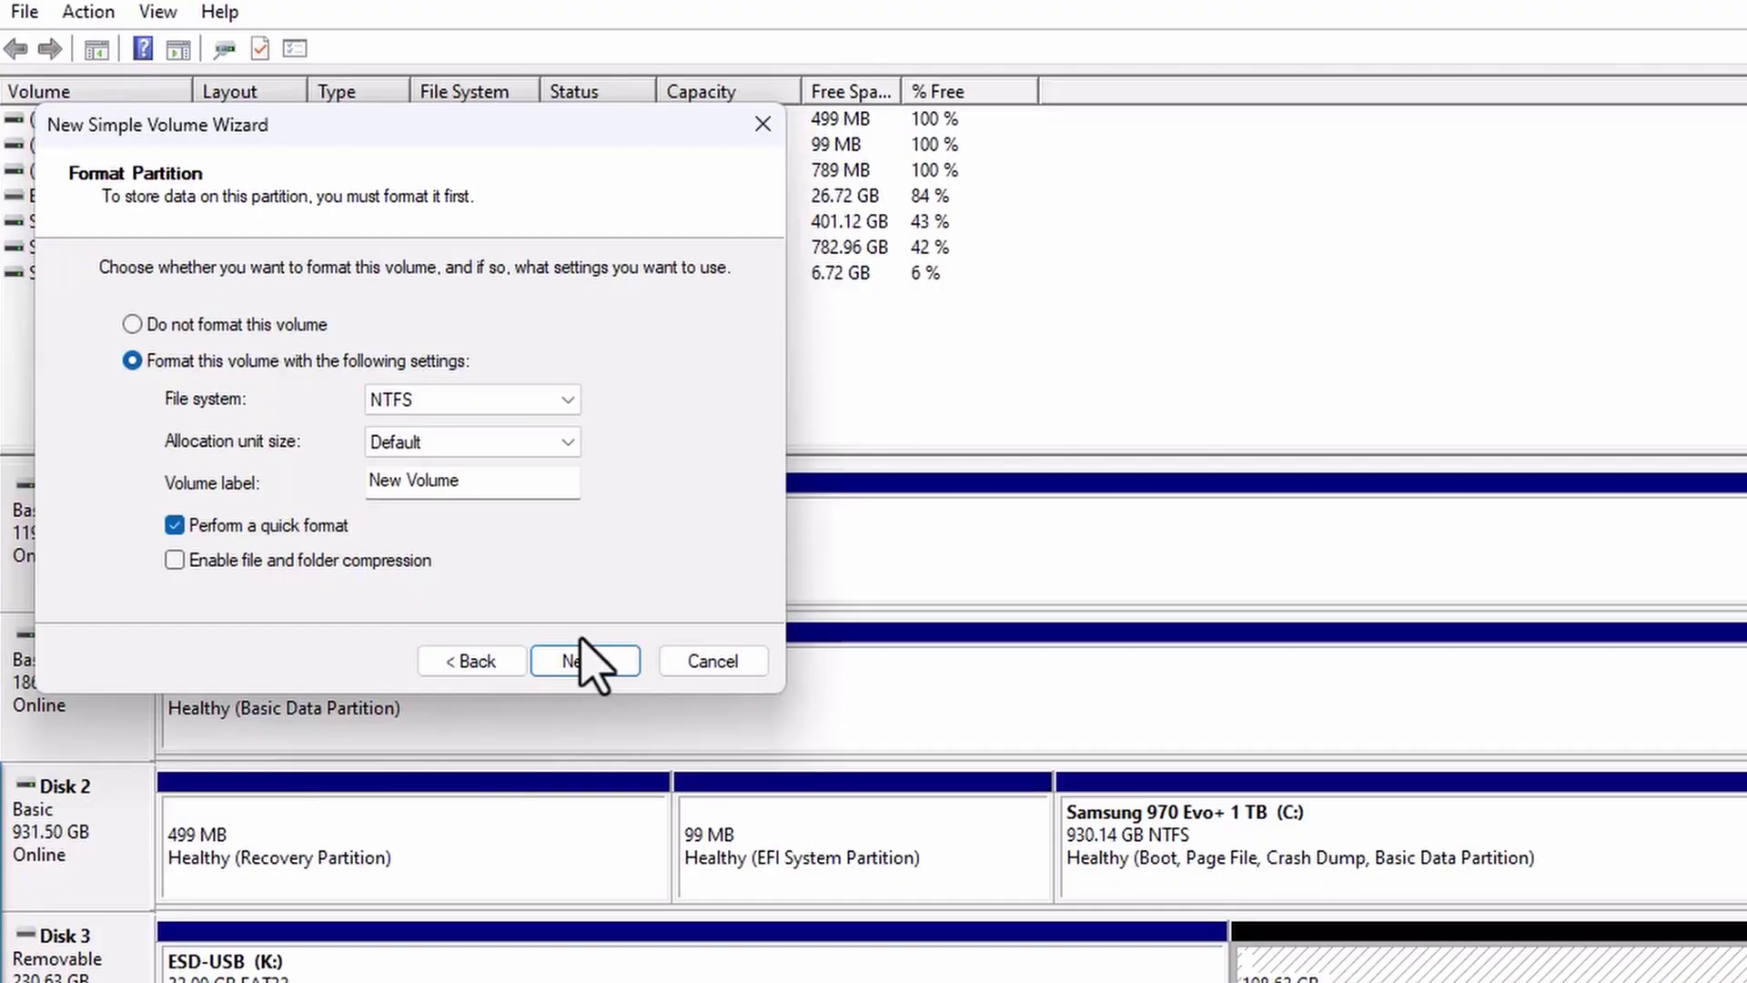
Cancel the volume wizard and delete ESD-USB (K:), leaving Disk 3 fully unallocated at 230.63 GB.
{"action": "left_click", "coordinate": [696, 661]}
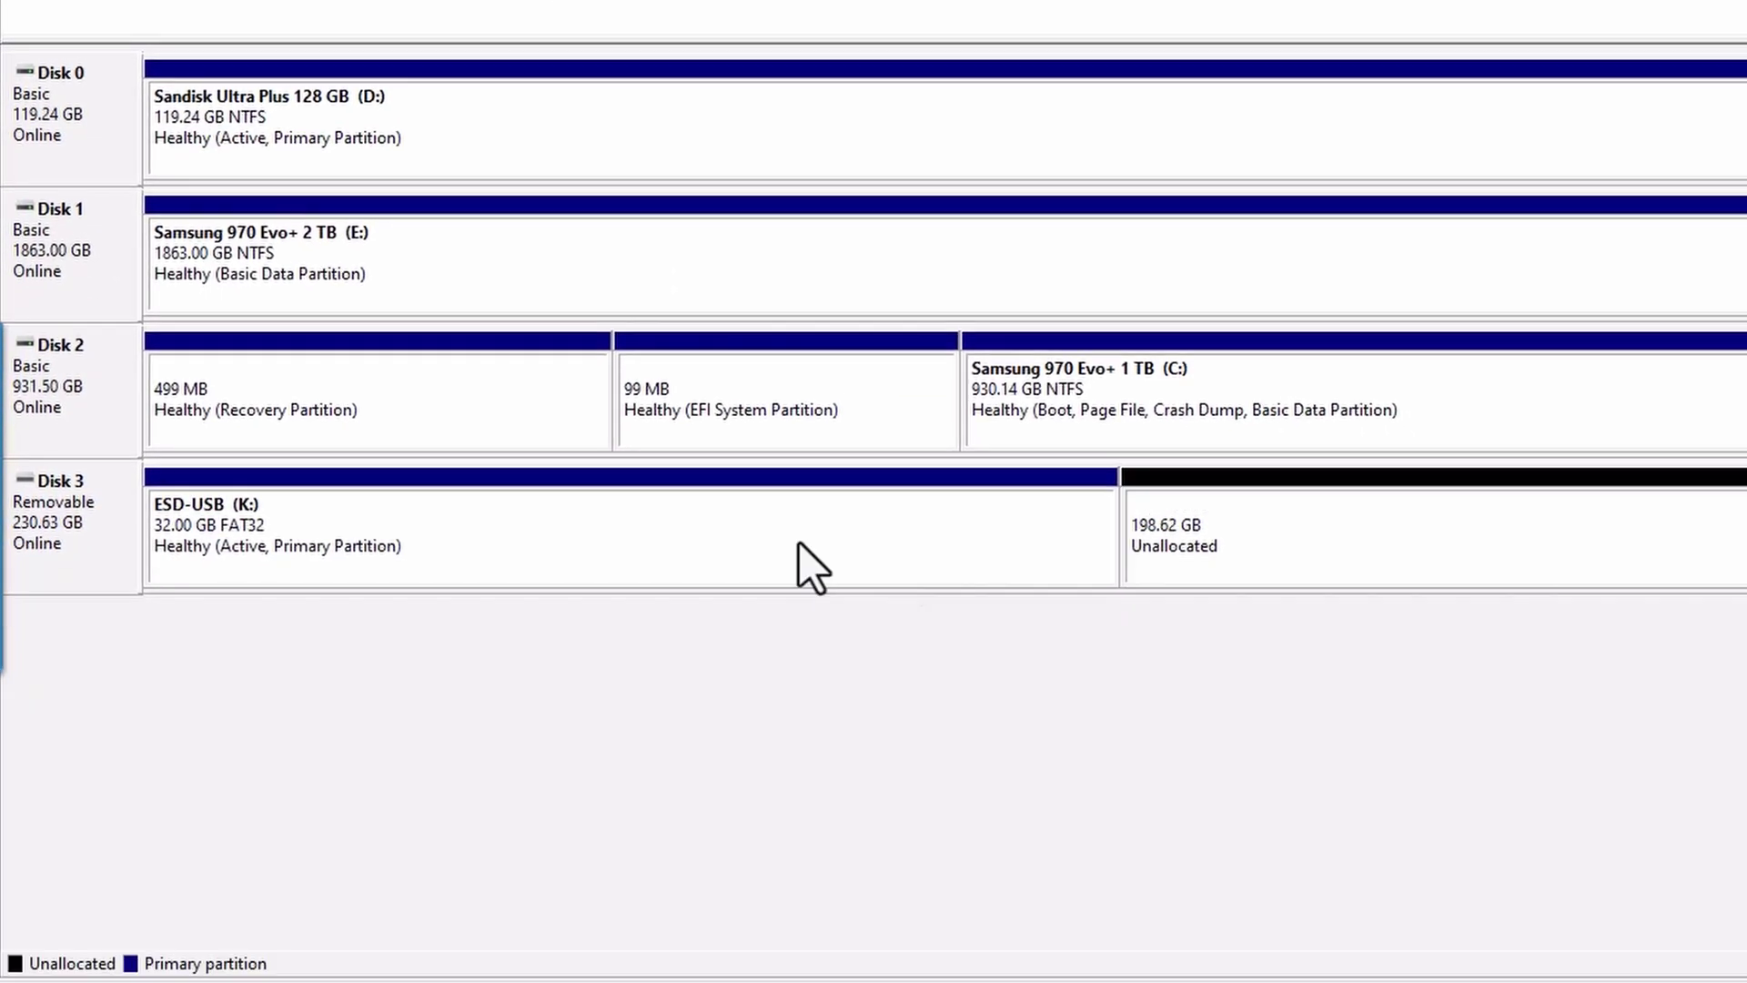
{"action": "right_click", "coordinate": [799, 546]}
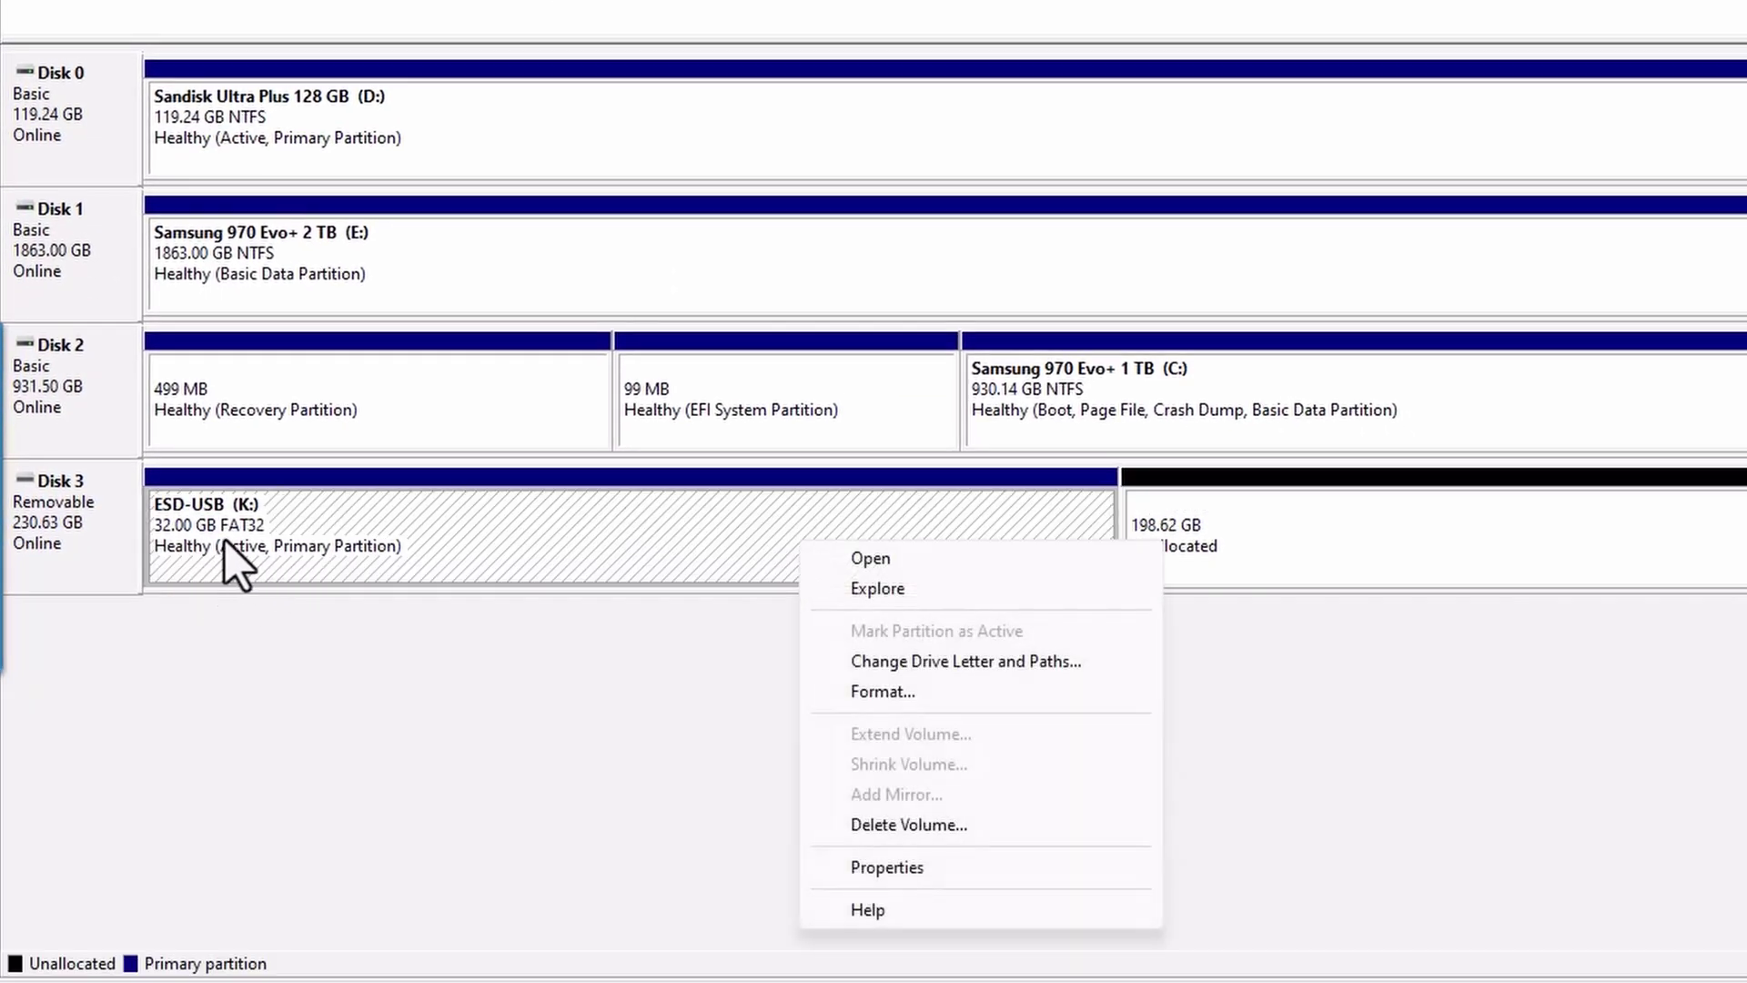
{"action": "left_click", "coordinate": [942, 827]}
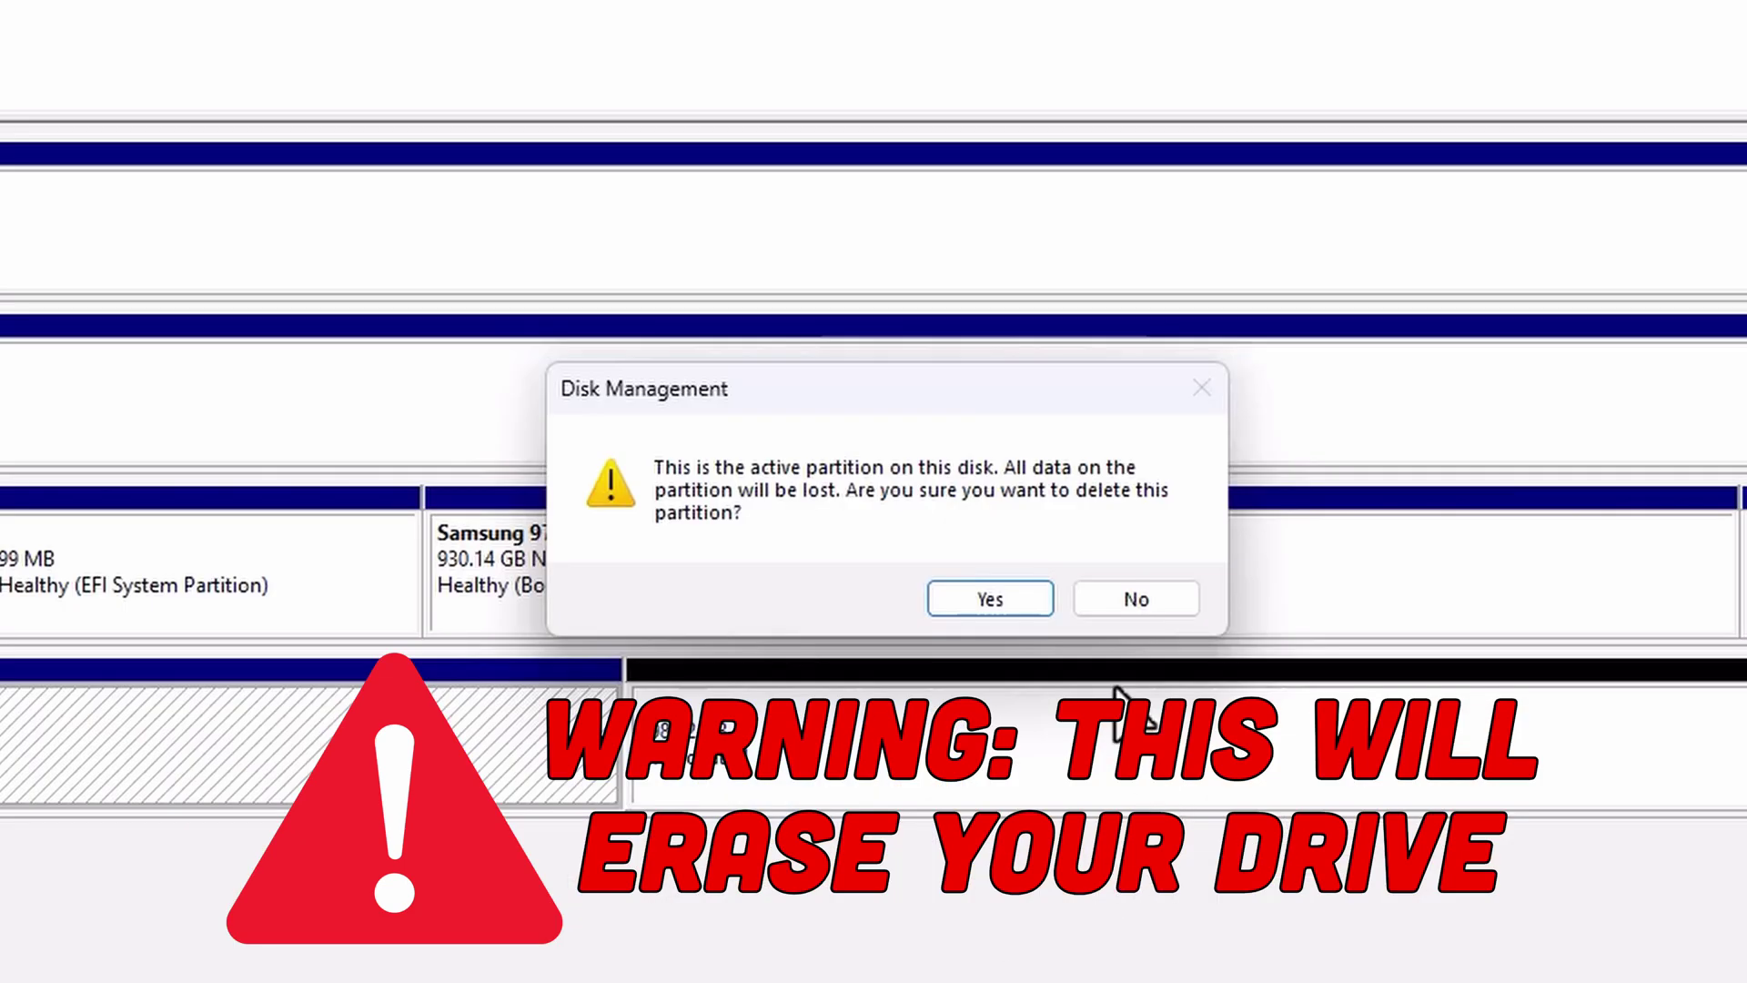
{"action": "left_click", "coordinate": [1003, 600]}
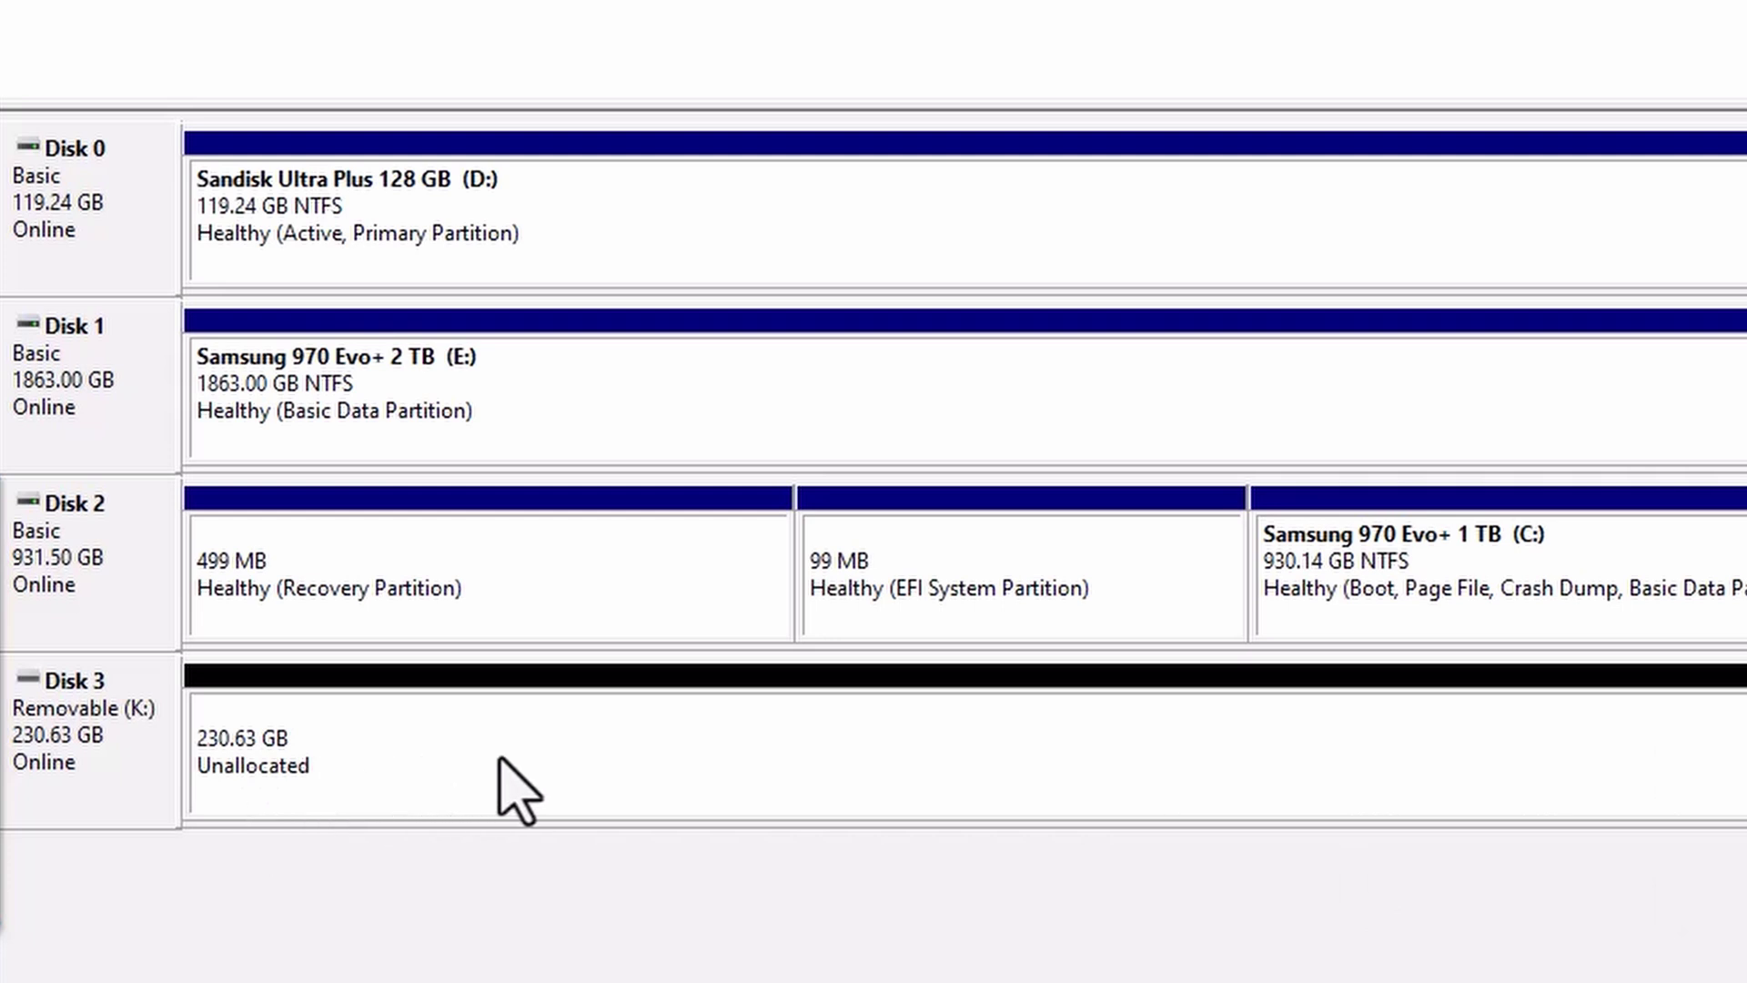
Start a new simple volume using the full 236158 MB with drive letter F.
{"action": "right_click", "coordinate": [528, 760]}
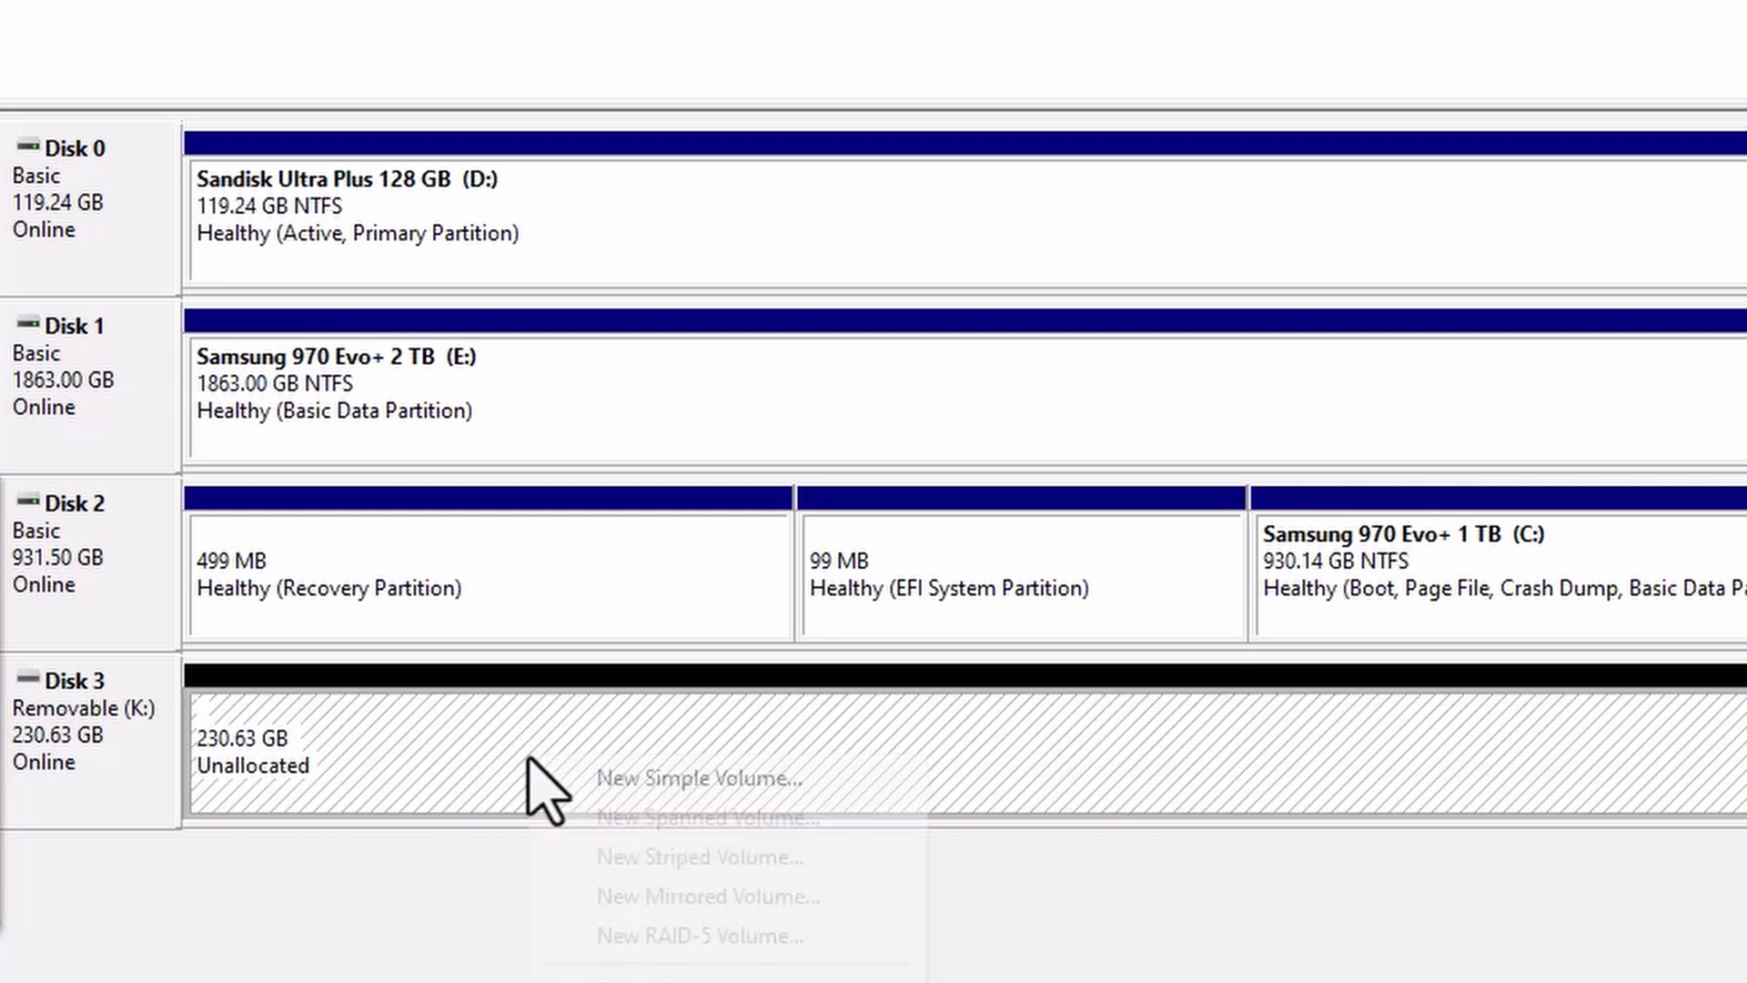
{"action": "left_click", "coordinate": [687, 779]}
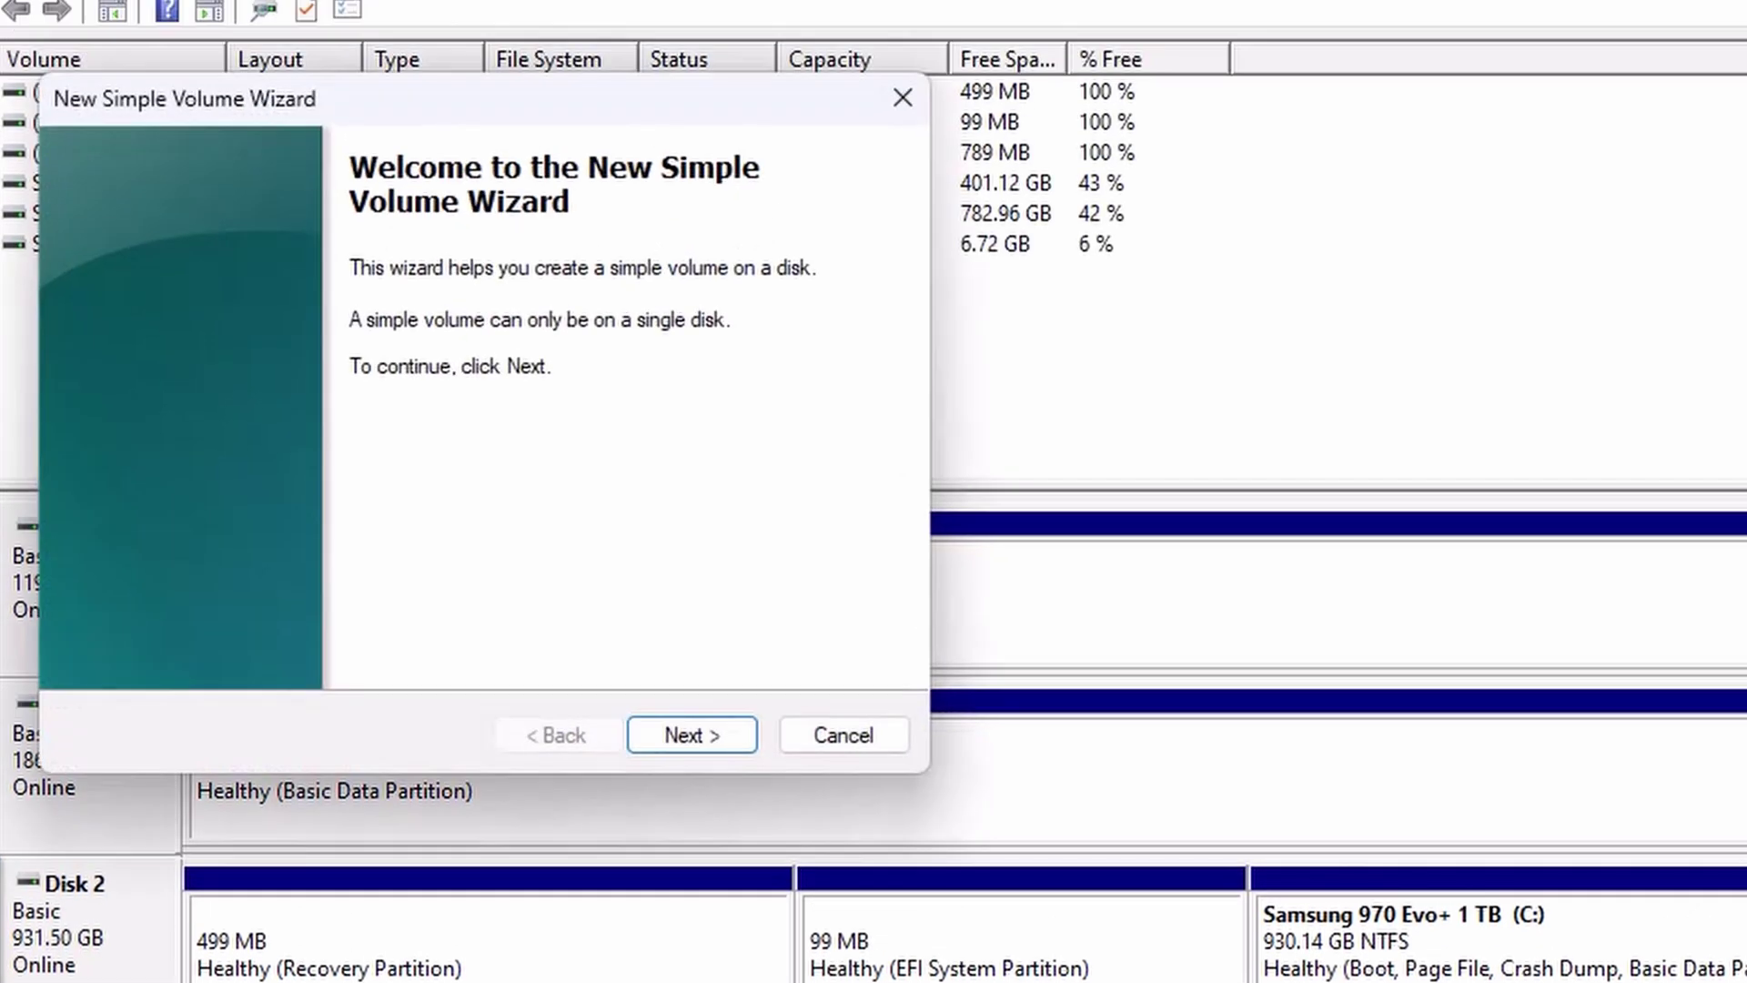
{"action": "left_click", "coordinate": [709, 733]}
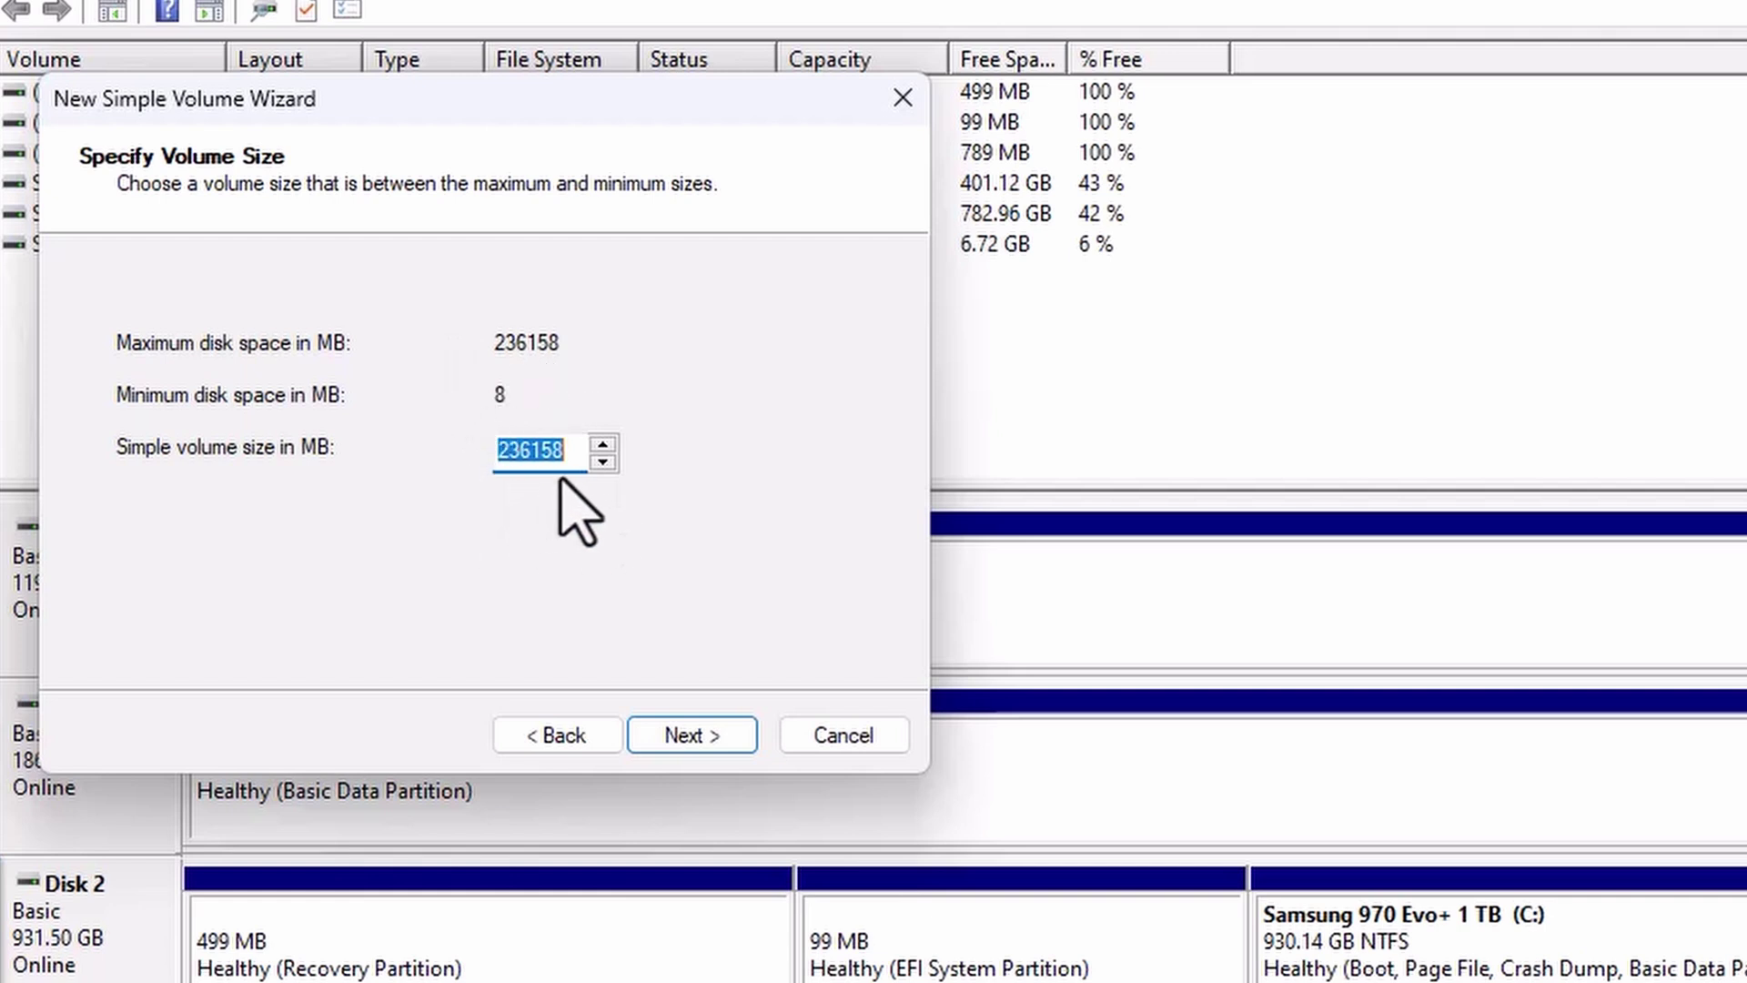
{"action": "left_click", "coordinate": [690, 732]}
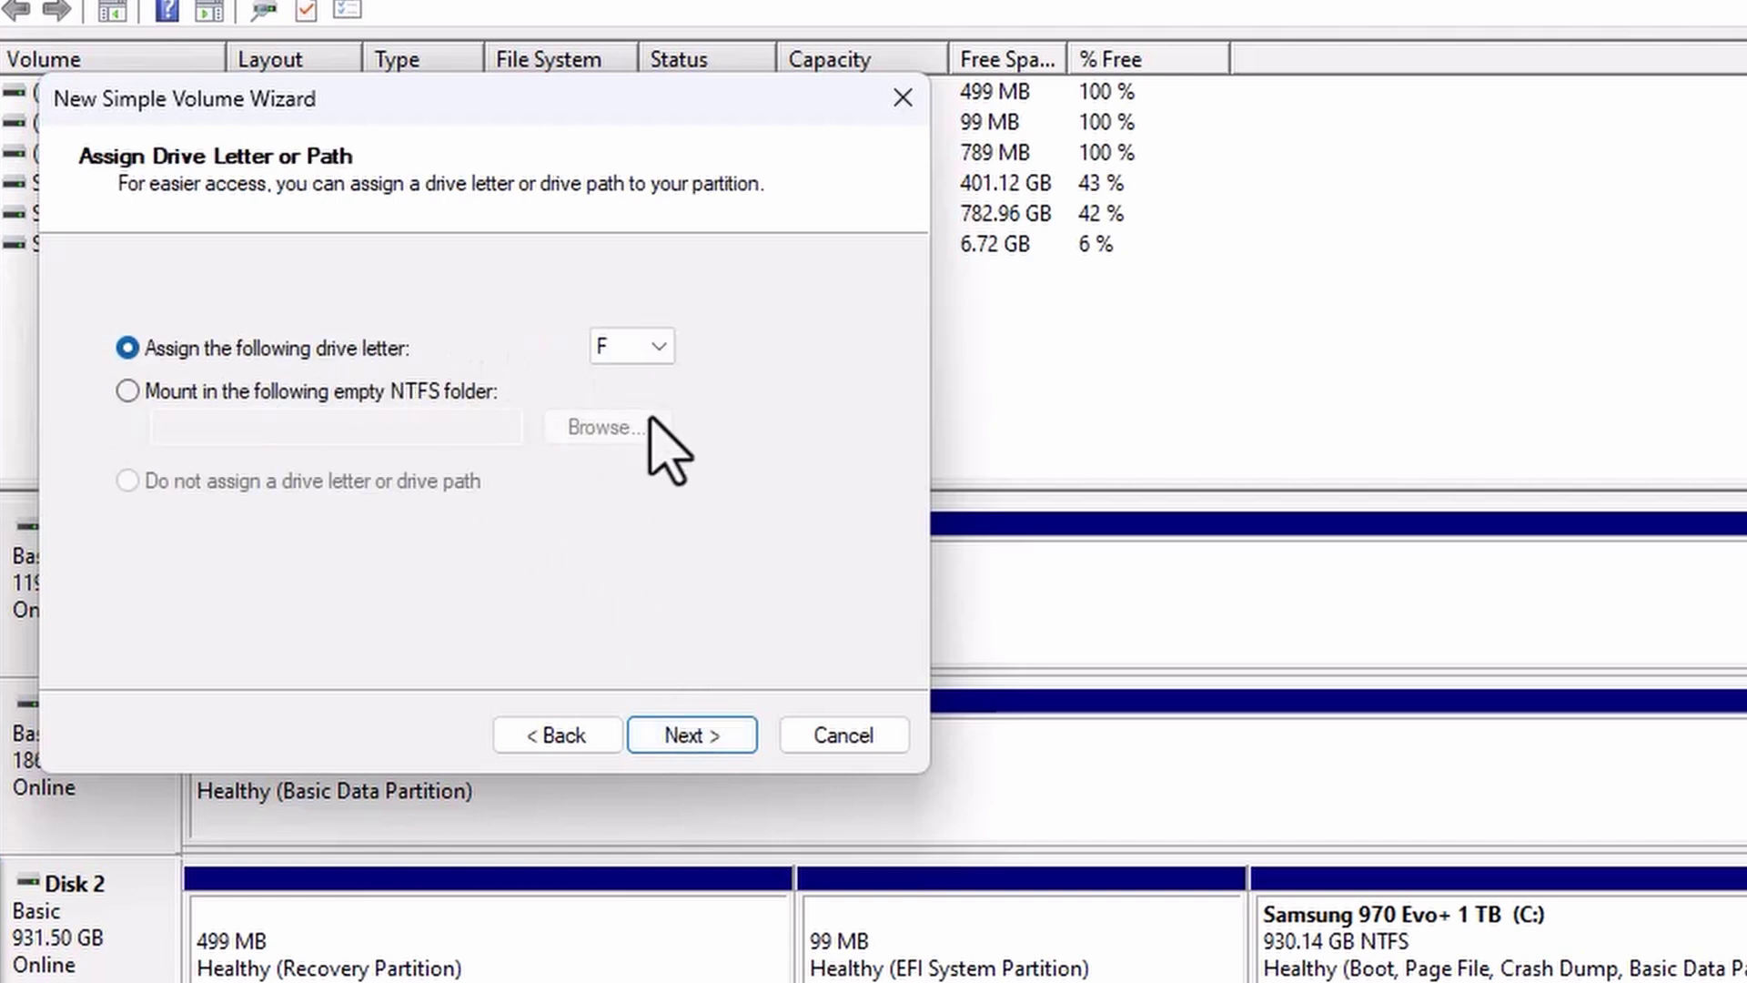
{"action": "left_click", "coordinate": [689, 737]}
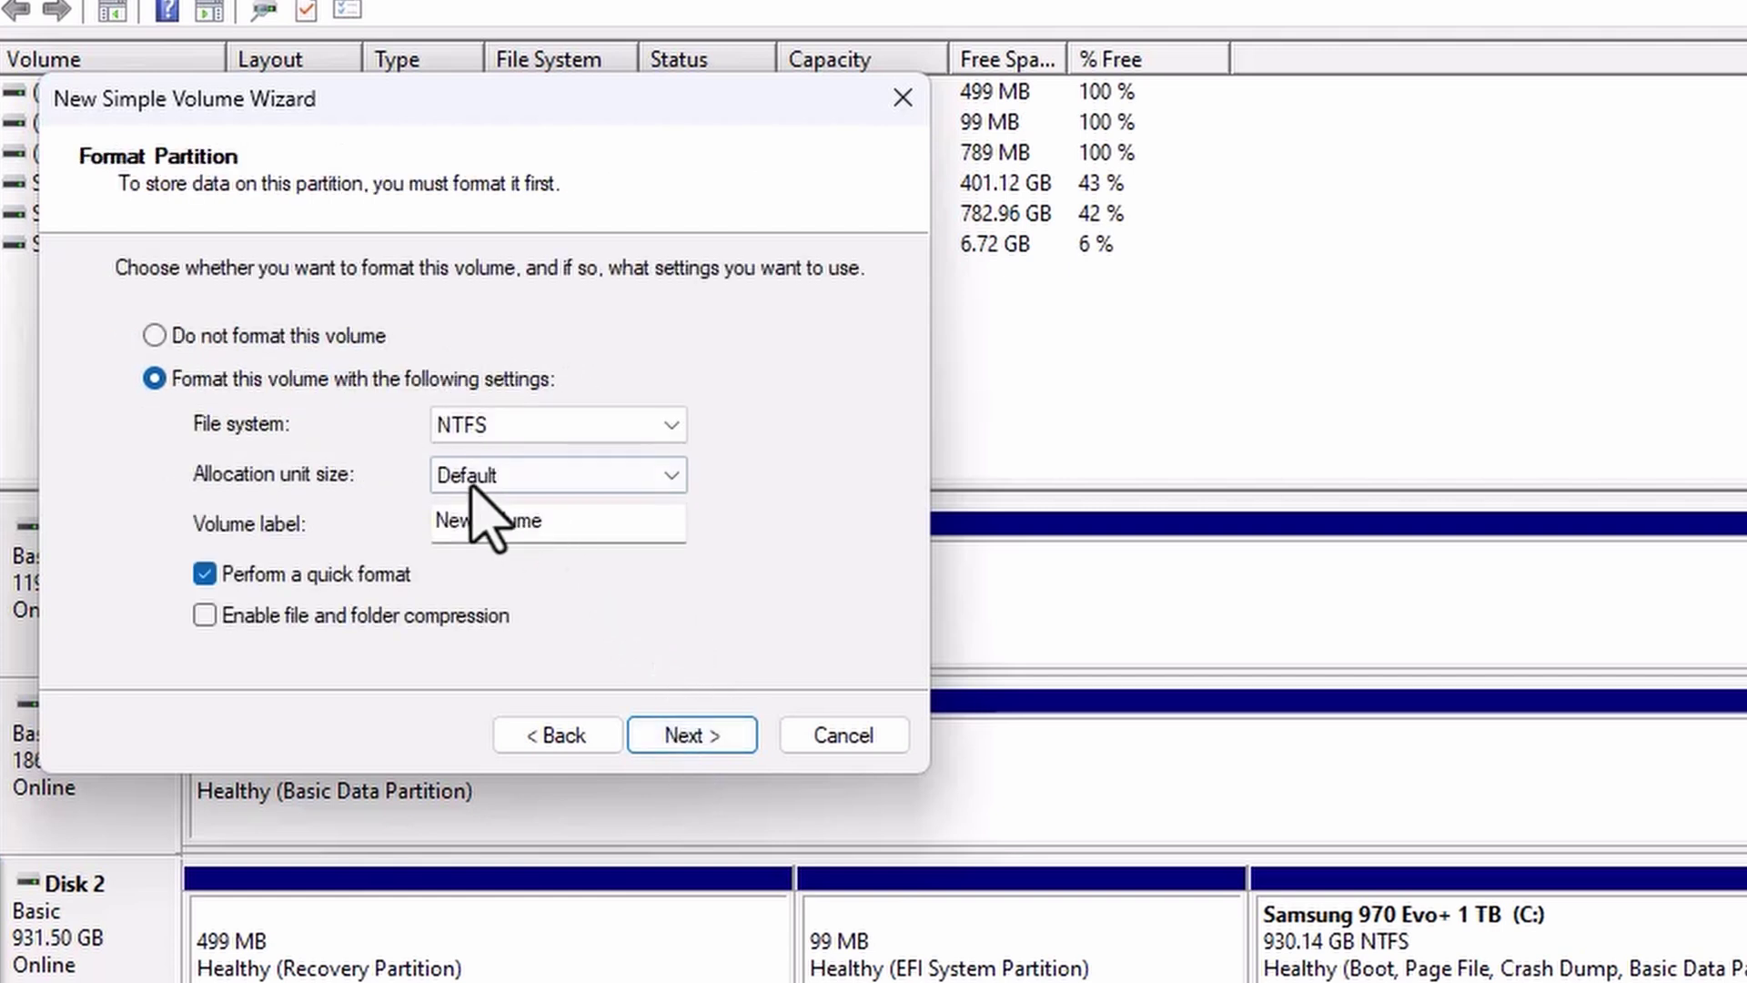
{"action": "left_click", "coordinate": [570, 435]}
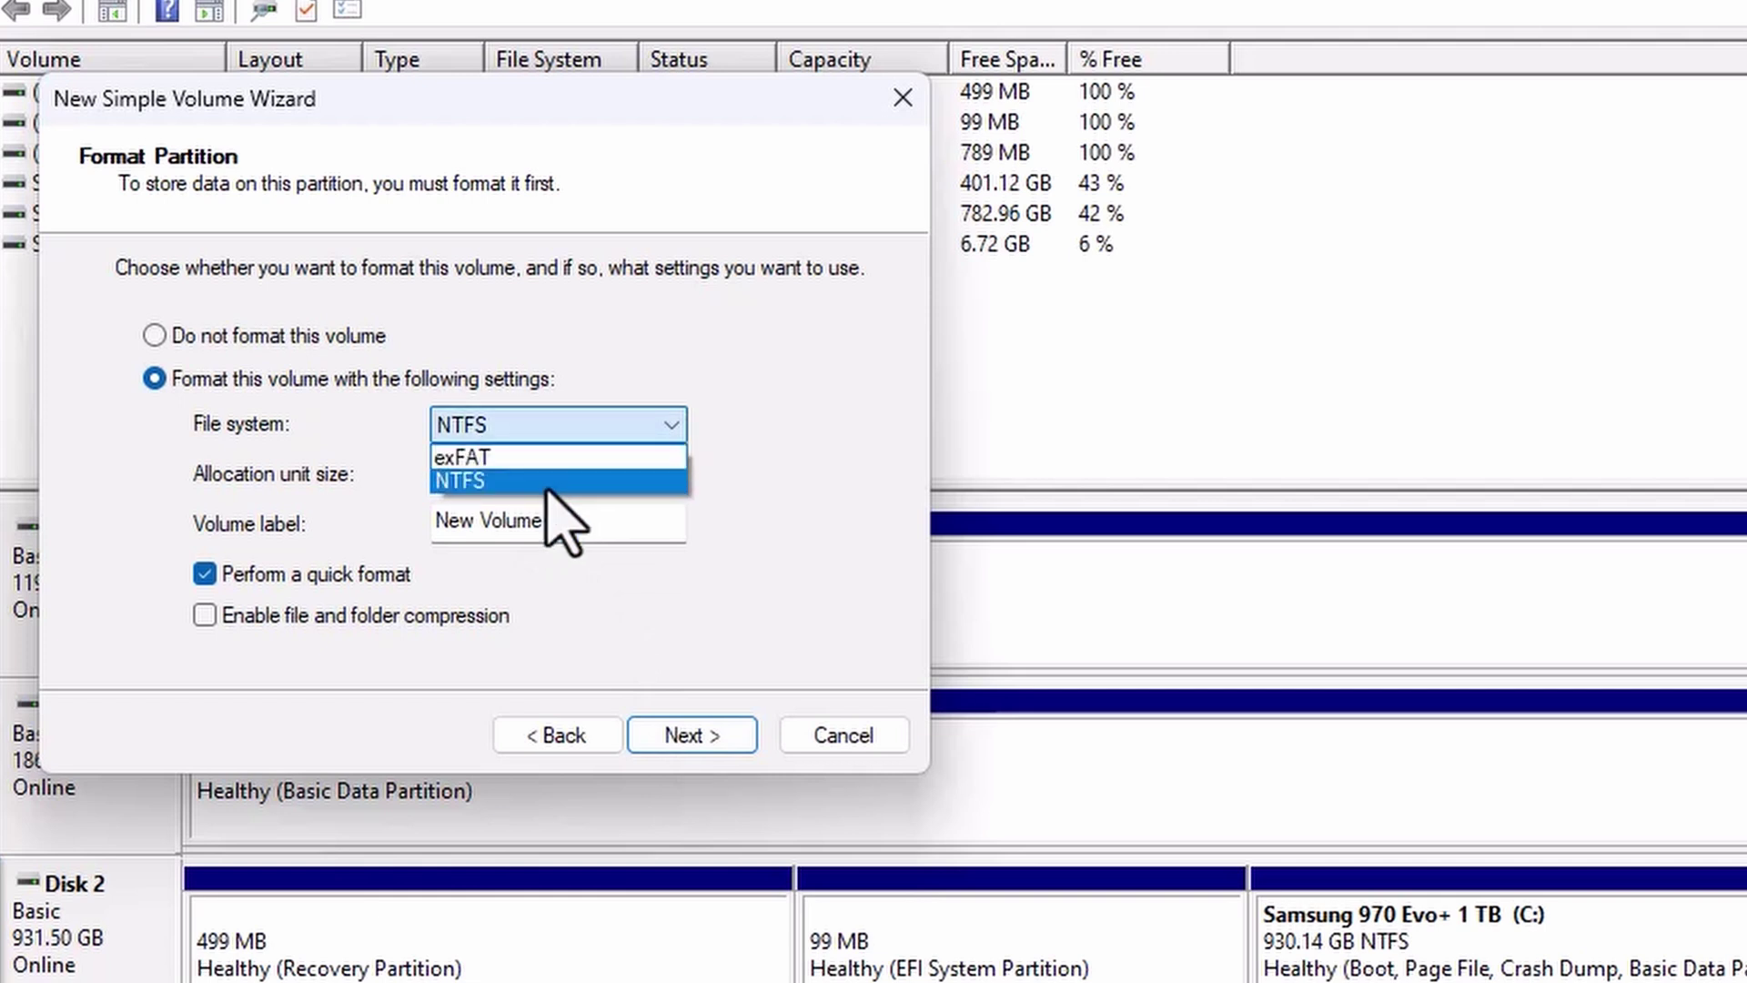
Format the new volume as NTFS labelled 'PNY 256GB' and finish the wizard.
{"action": "left_click", "coordinate": [547, 483]}
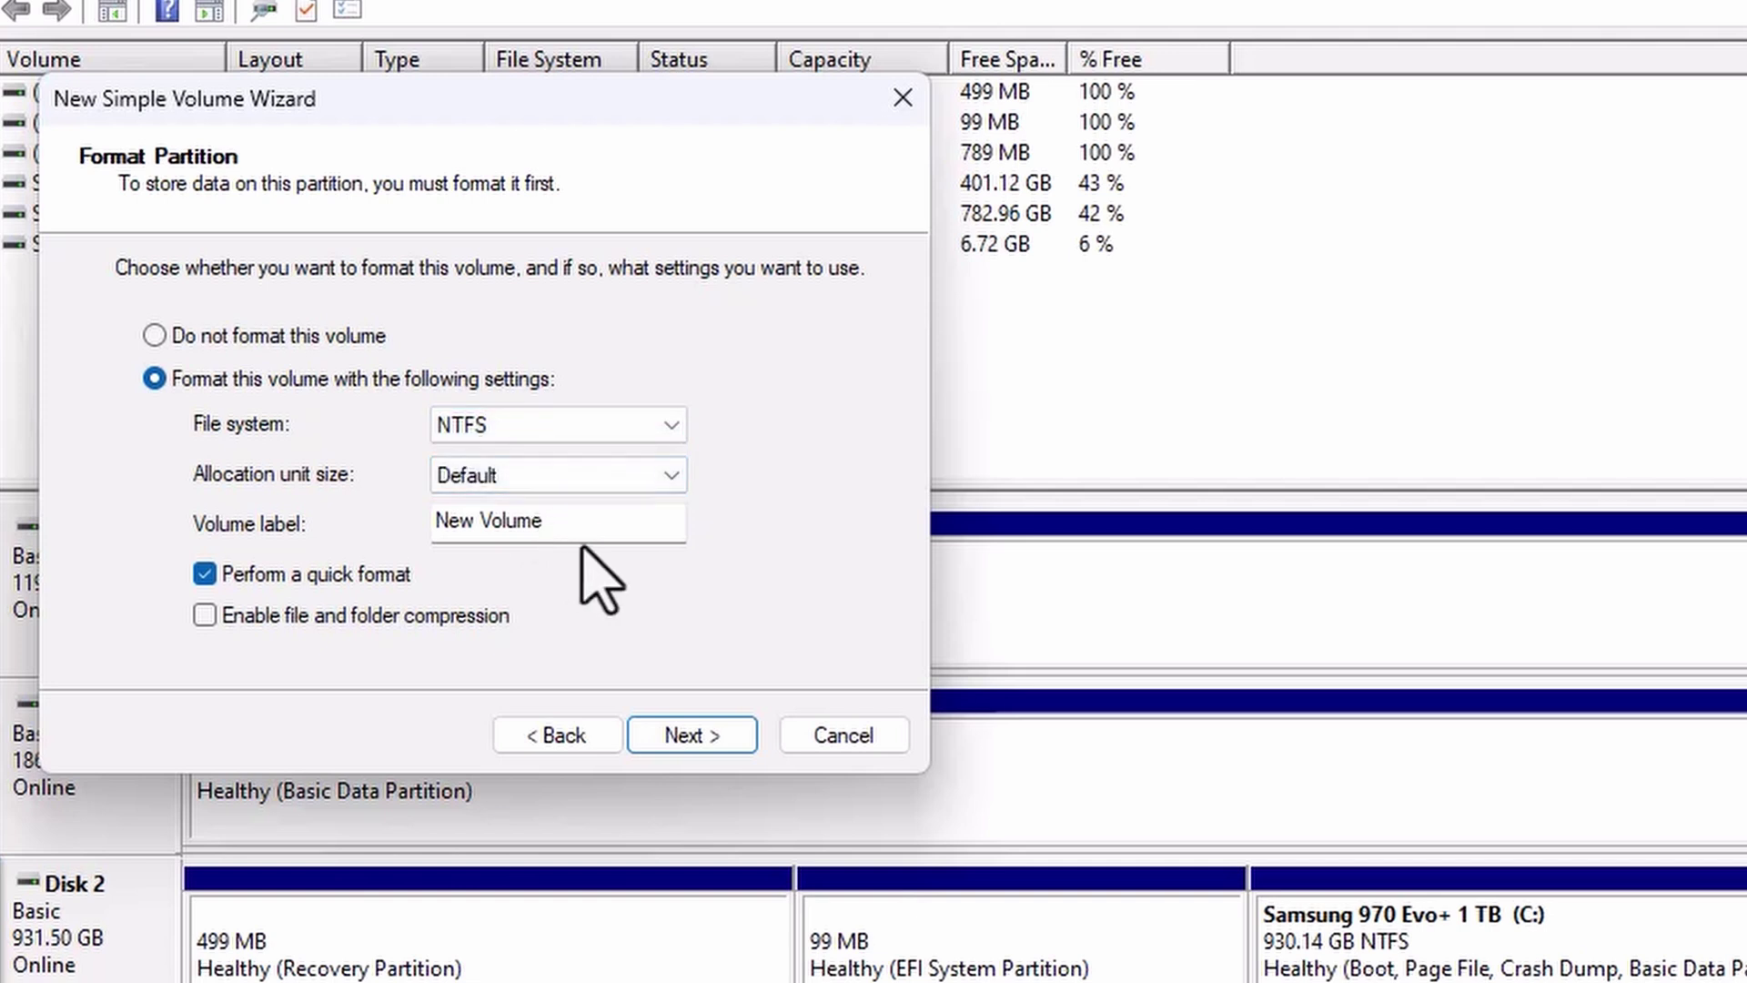
{"action": "left_click_drag", "start_coordinate": [578, 528], "coordinate": [431, 528]}
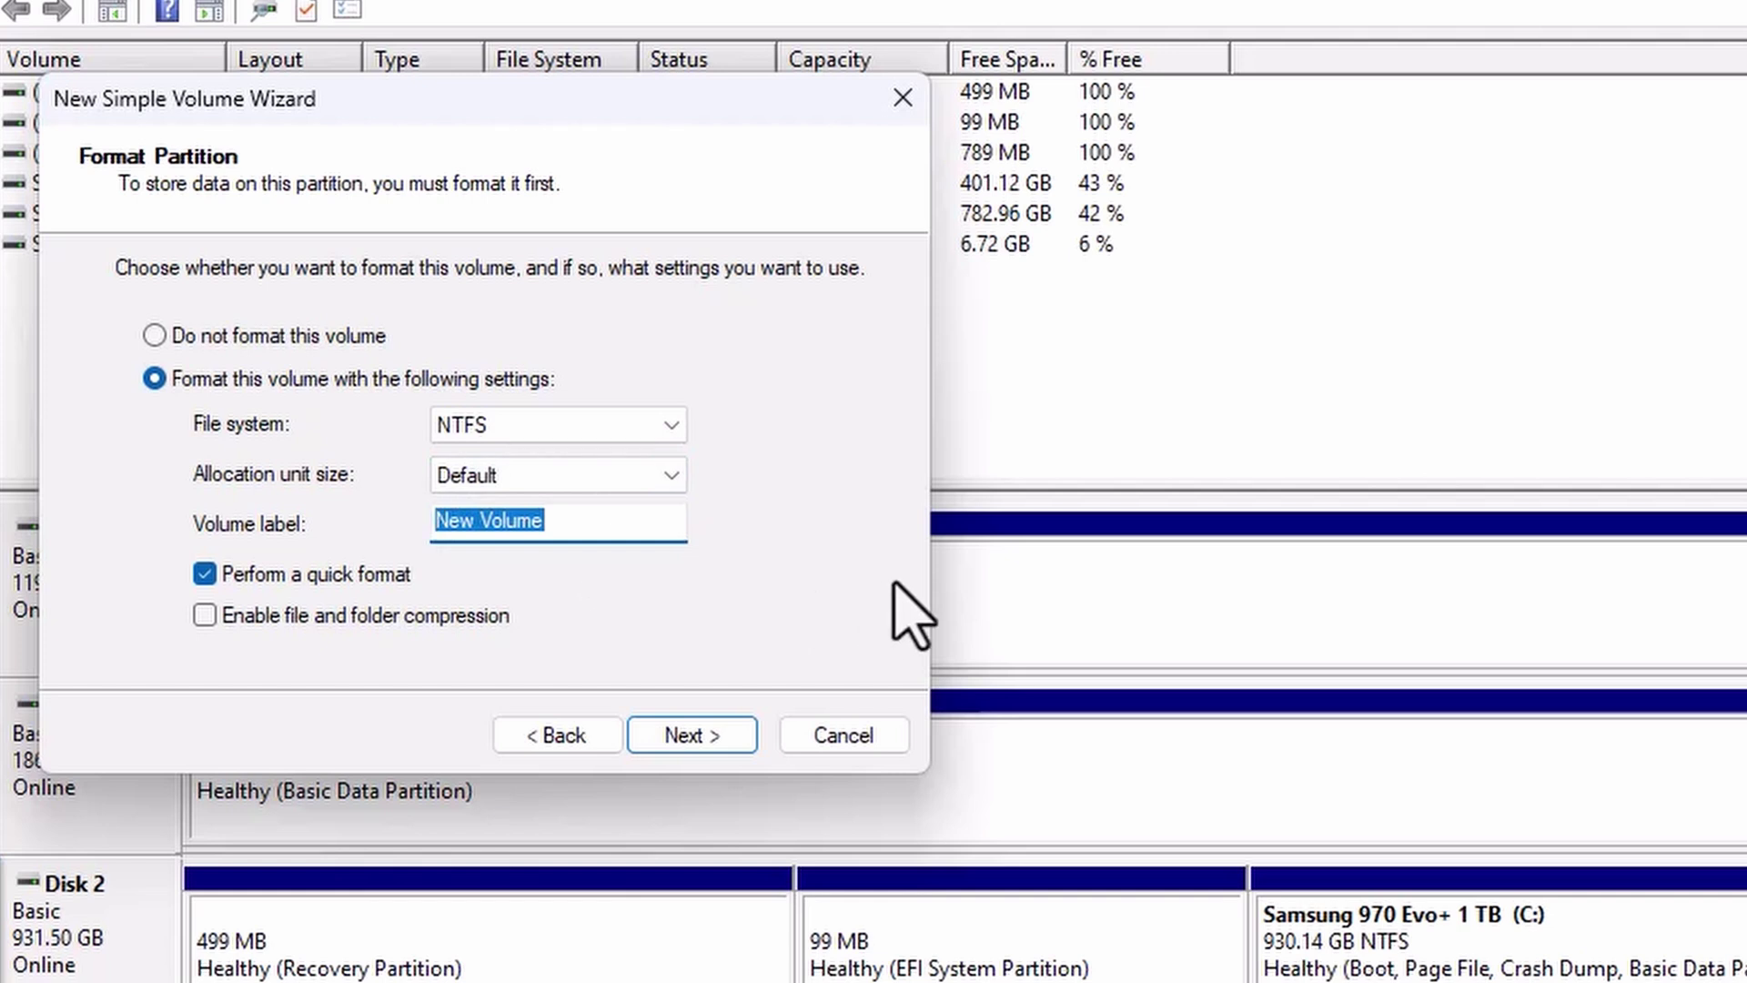
{"action": "type", "text": "PNY 256GB"}
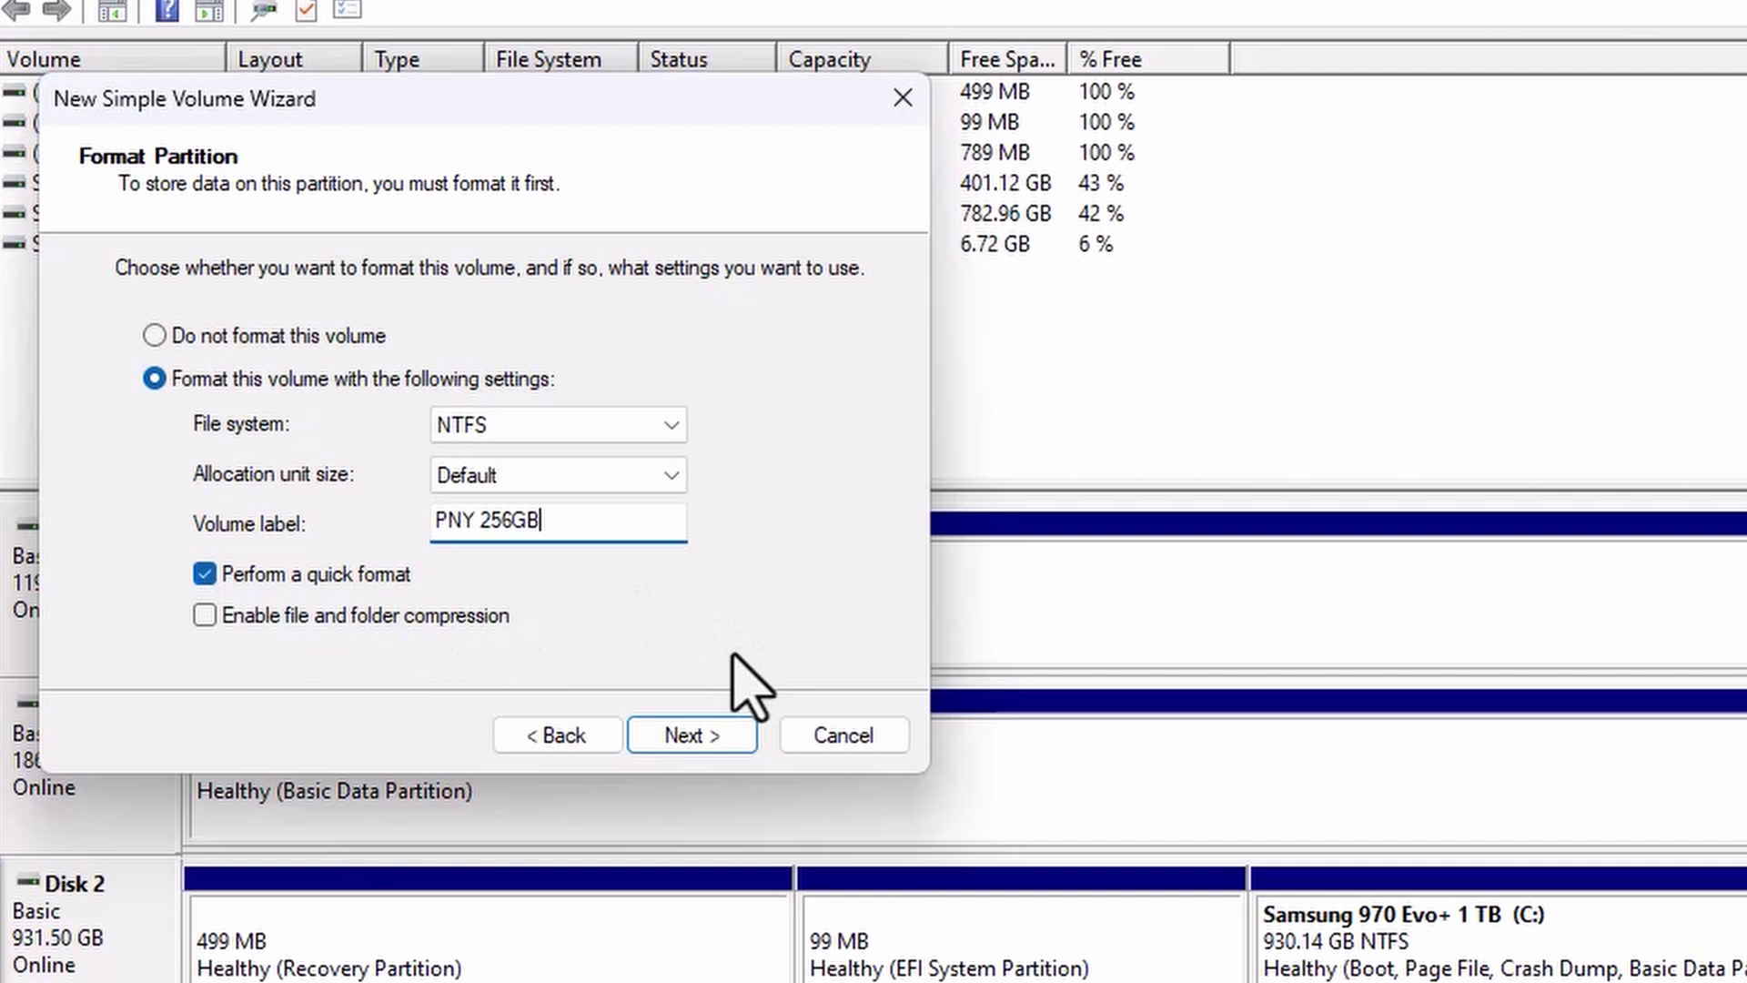
{"action": "left_click", "coordinate": [693, 734]}
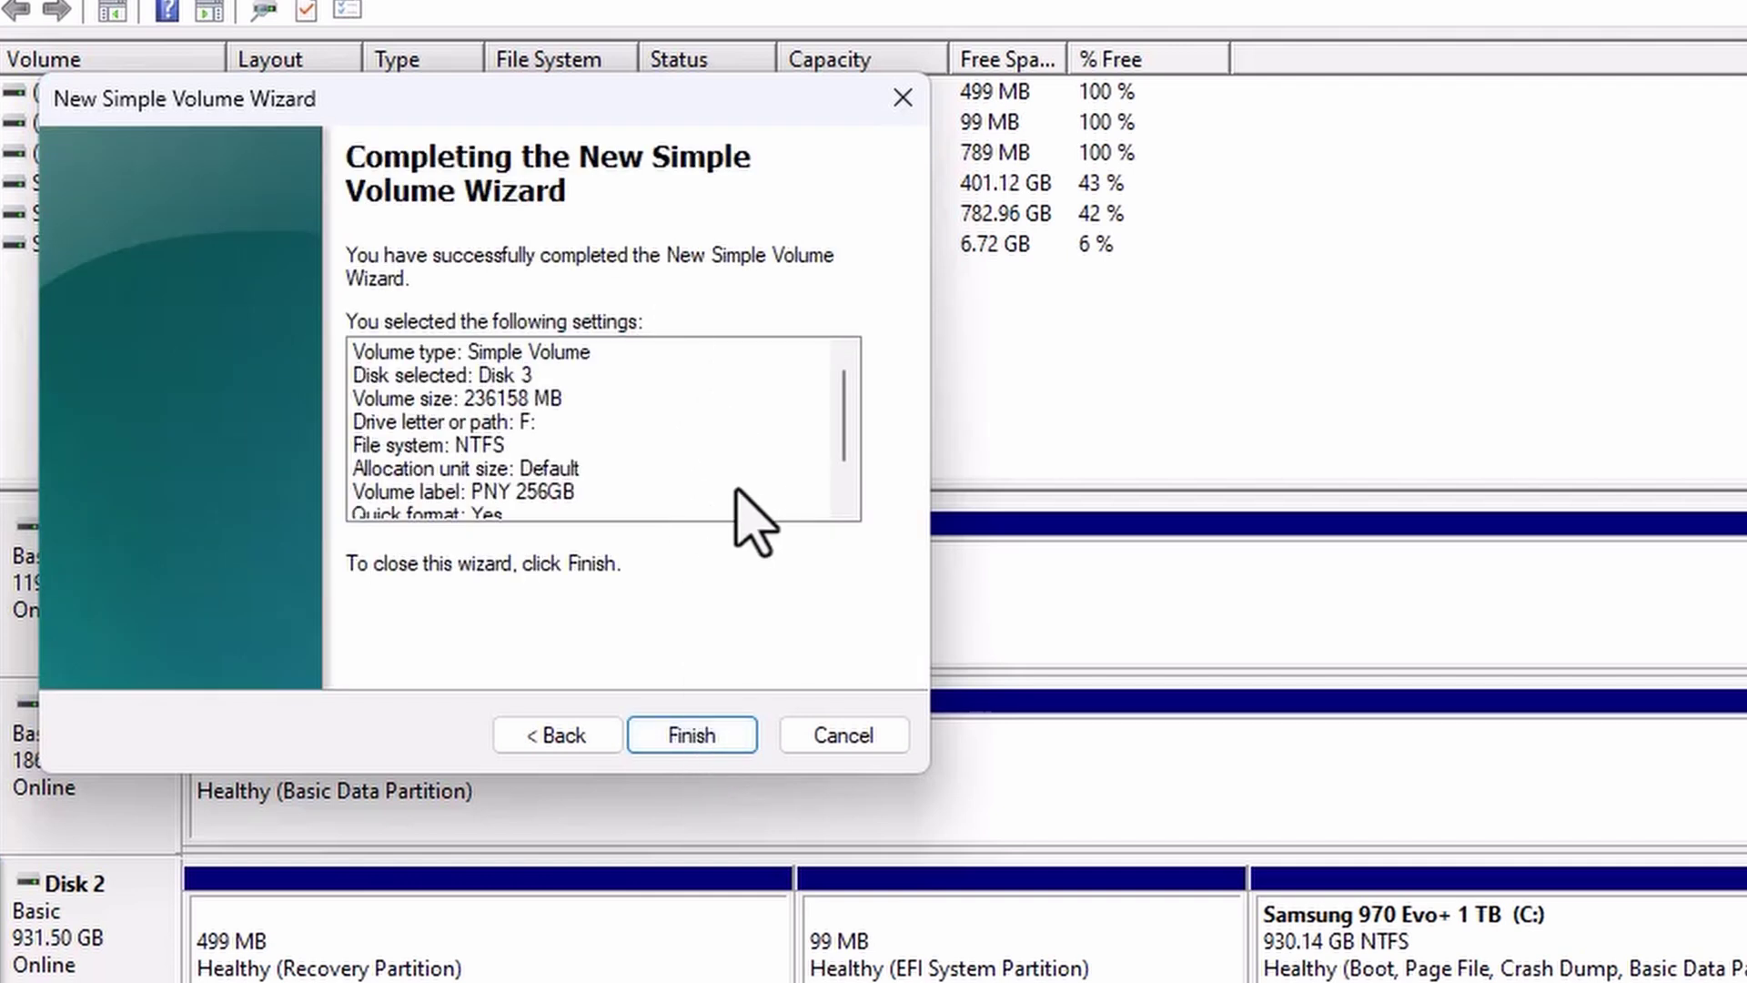
{"action": "left_click", "coordinate": [698, 733]}
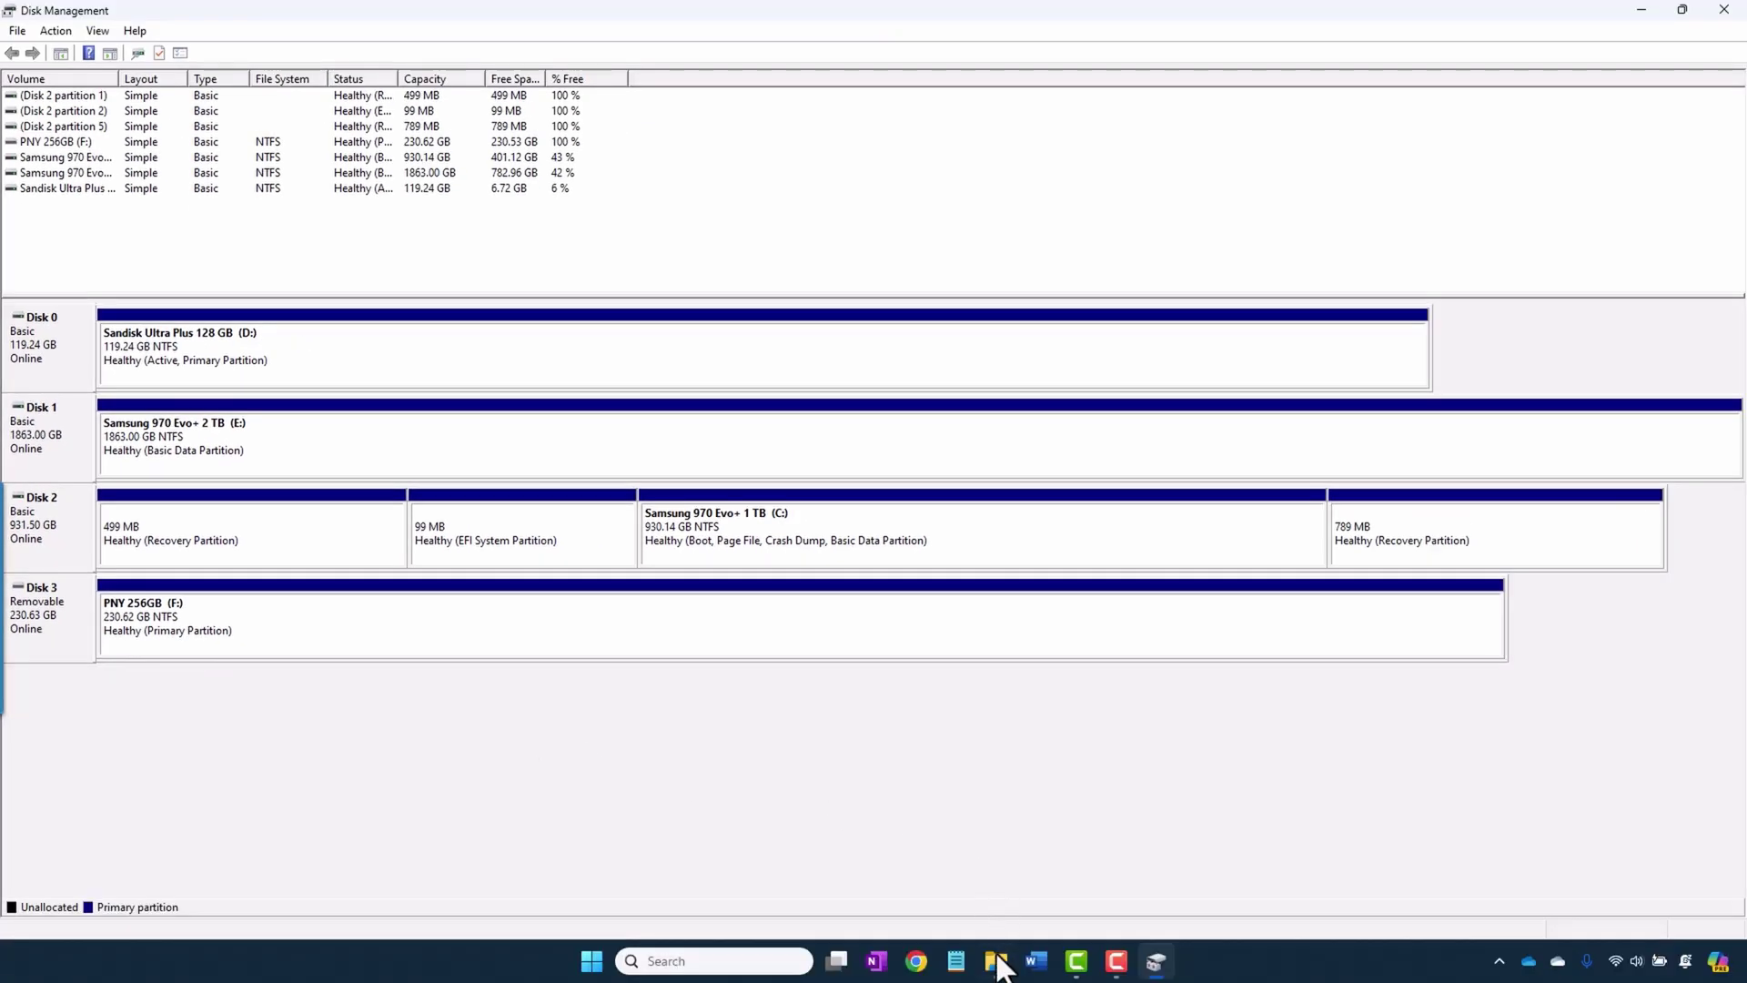
Open File Explorer to check the new PNY 256GB (F:) drive.
{"action": "mouse_move", "coordinate": [998, 972]}
{"action": "left_click", "coordinate": [997, 963]}
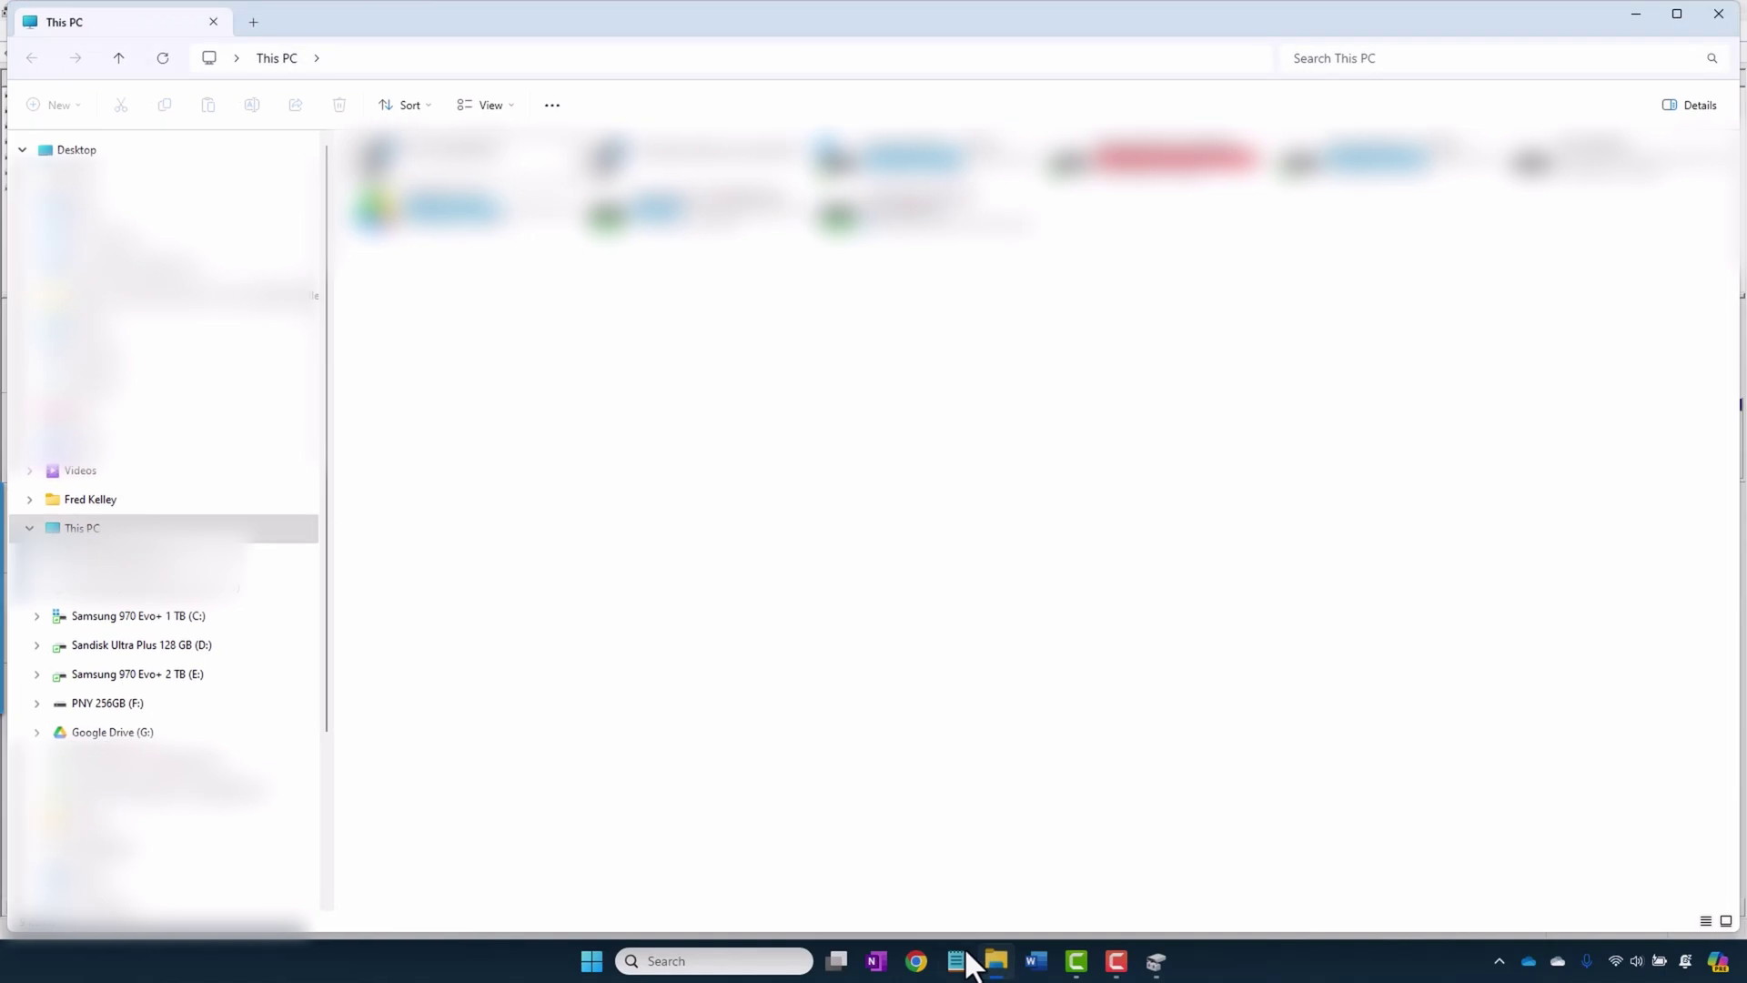